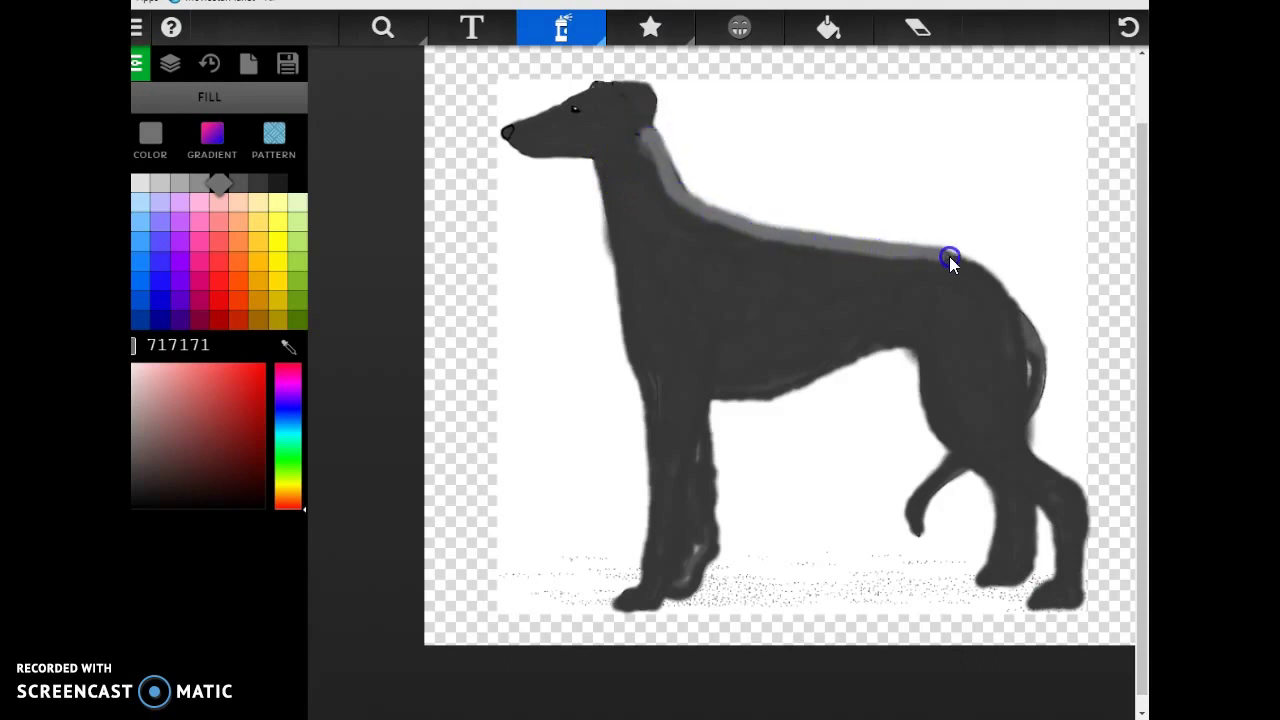
# Undo the last grey spray stroke along the dog's back and return to the brush settings
pyautogui.click(1126, 32)
pyautogui.click(265, 143)
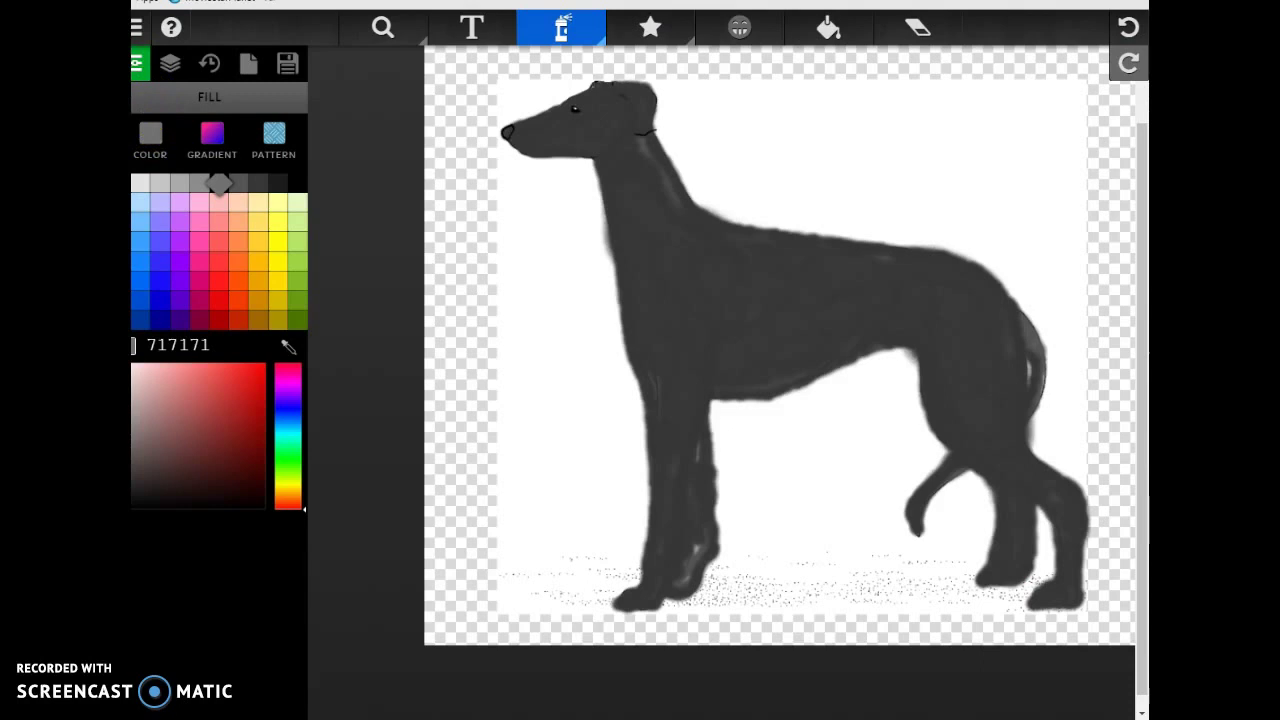
pyautogui.click(149, 380)
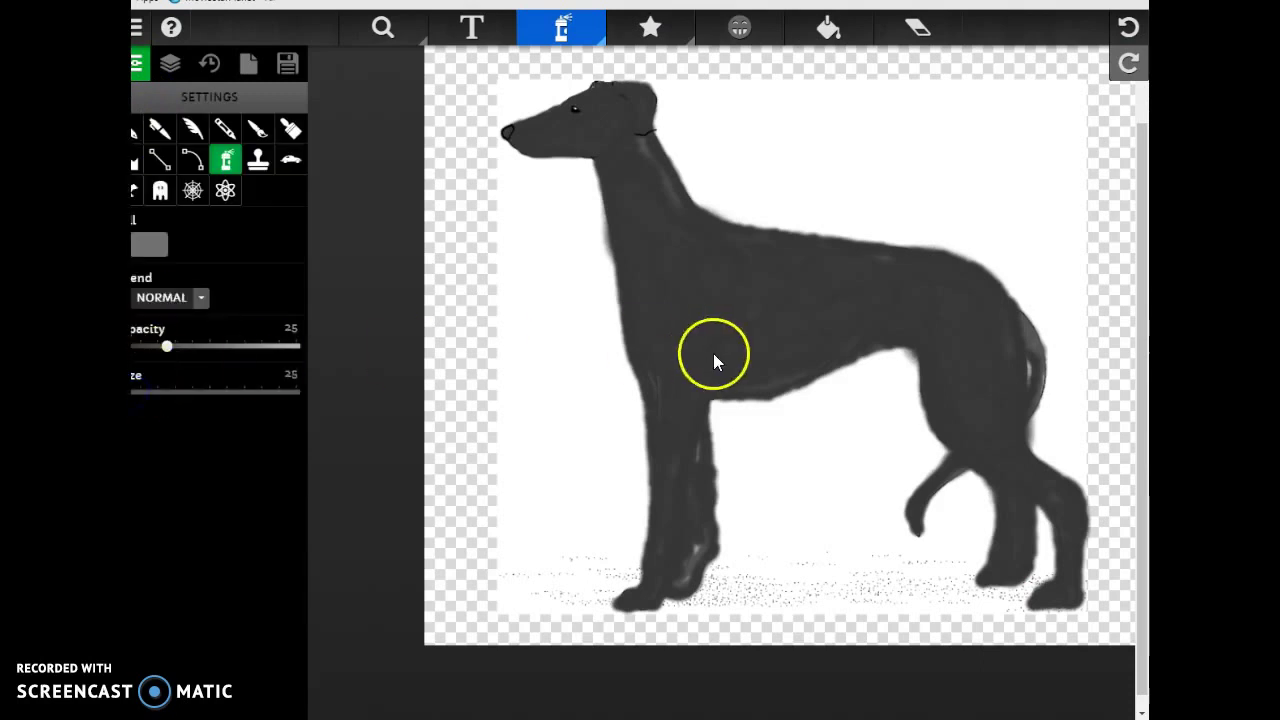
# Spray grey 717171 outlines along the inner hind legs, belly, front legs, throat and chest at size 25
pyautogui.click(937, 318)
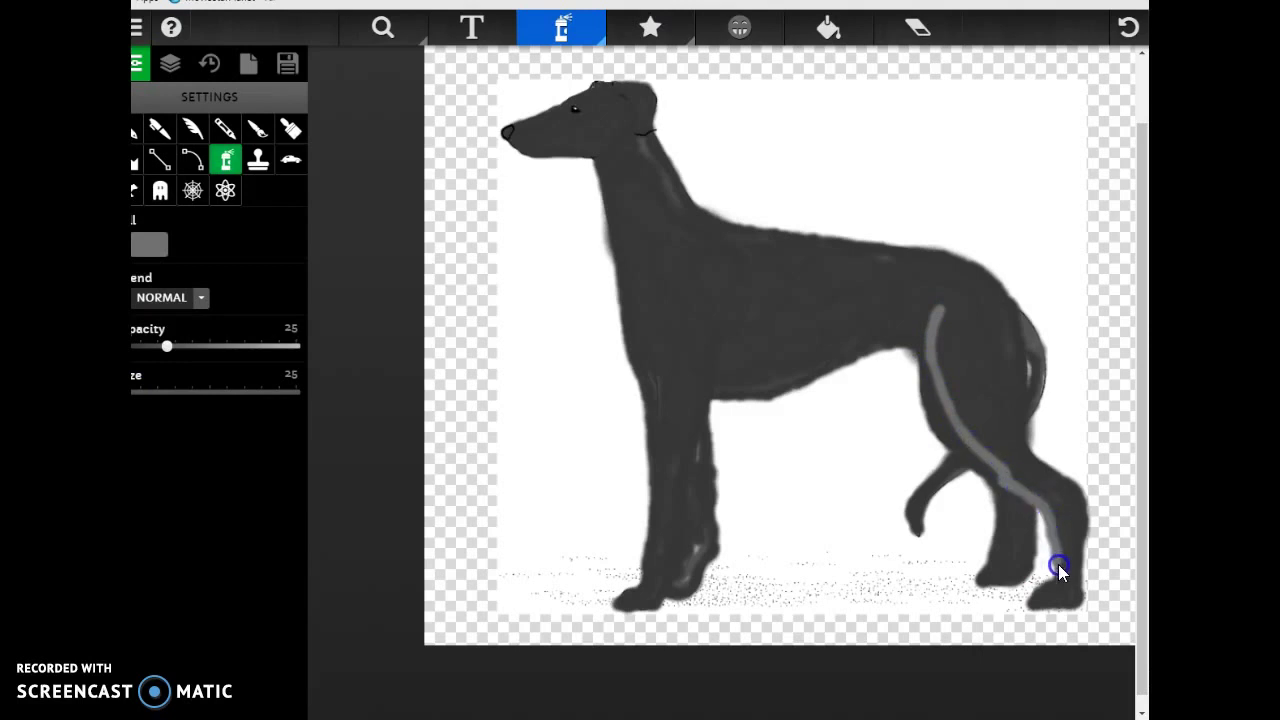
pyautogui.moveTo(1032, 604); pyautogui.dragTo(981, 588)
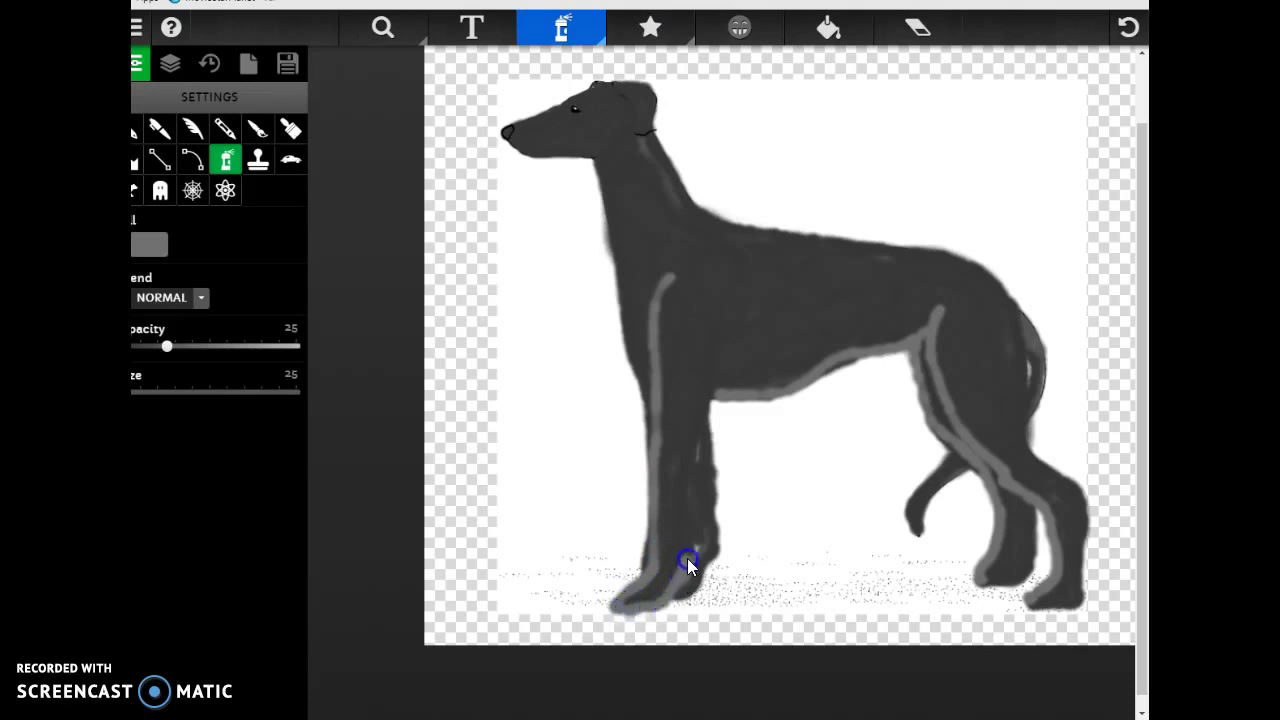
pyautogui.click(592, 160)
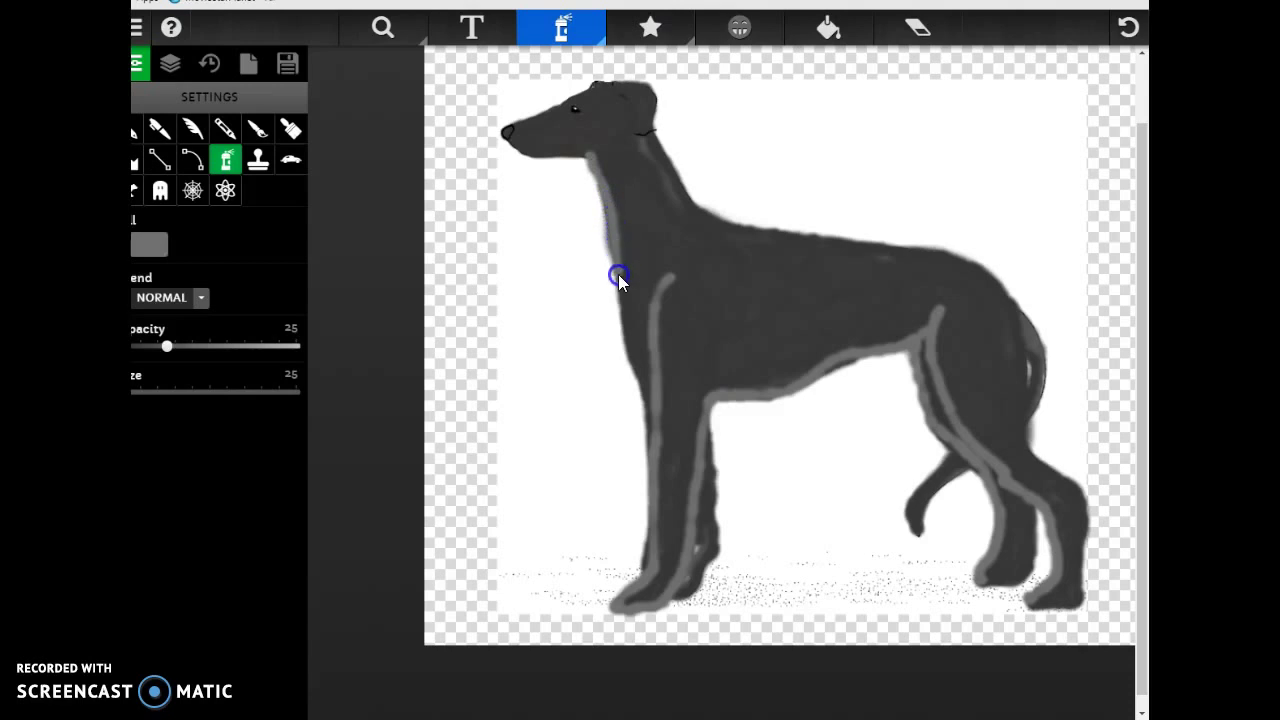
pyautogui.moveTo(637, 393)
pyautogui.mouseDown()
pyautogui.moveTo(718, 529)
pyautogui.moveTo(709, 420)
pyautogui.mouseUp()
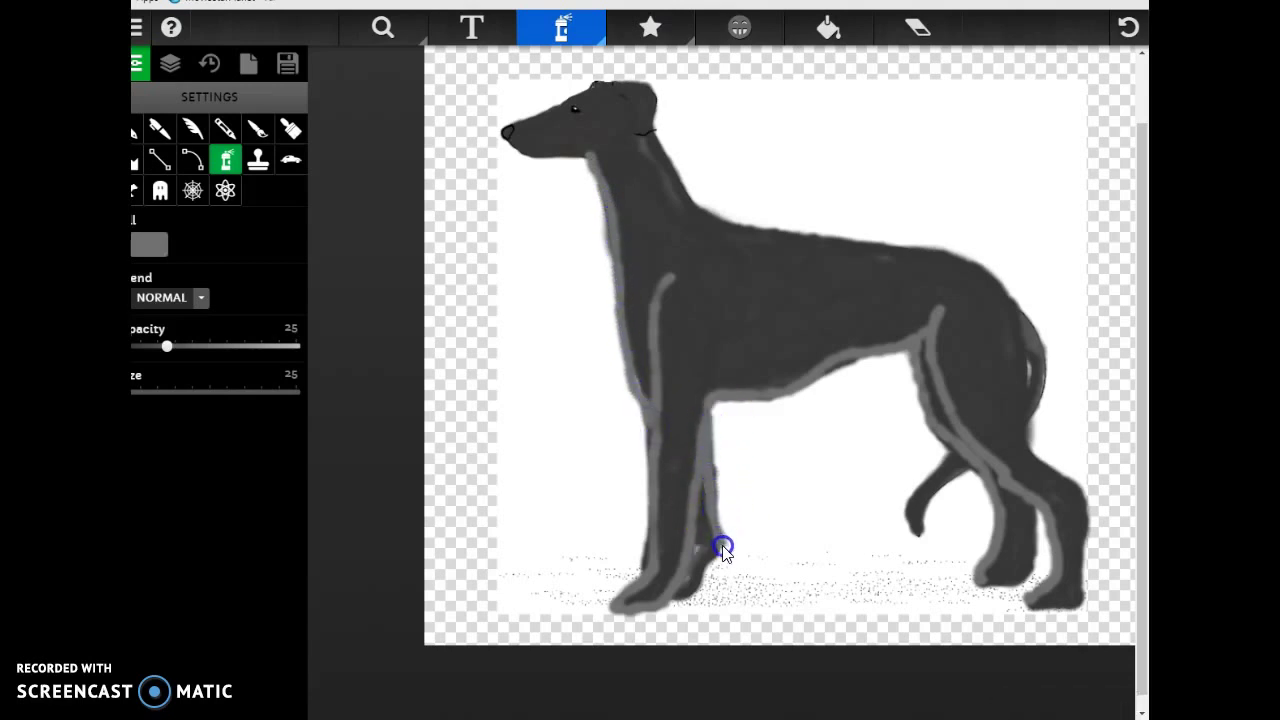
# Spray grey outlines along the back of the neck, the back, the rear hind leg and the tail
pyautogui.moveTo(704, 238)
pyautogui.mouseDown()
pyautogui.moveTo(696, 173)
pyautogui.moveTo(653, 133)
pyautogui.mouseUp()
pyautogui.moveTo(671, 177)
pyautogui.mouseDown()
pyautogui.moveTo(745, 225)
pyautogui.moveTo(1005, 282)
pyautogui.mouseUp()
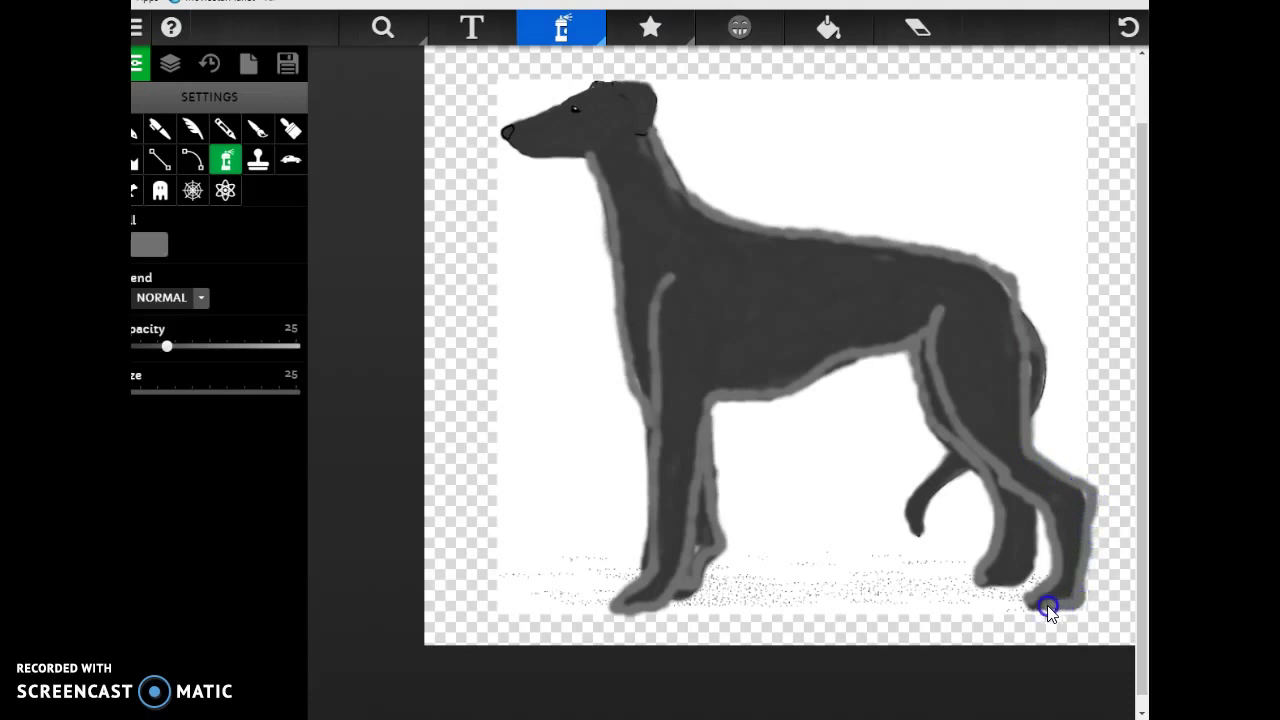
pyautogui.moveTo(1027, 419); pyautogui.dragTo(1054, 370)
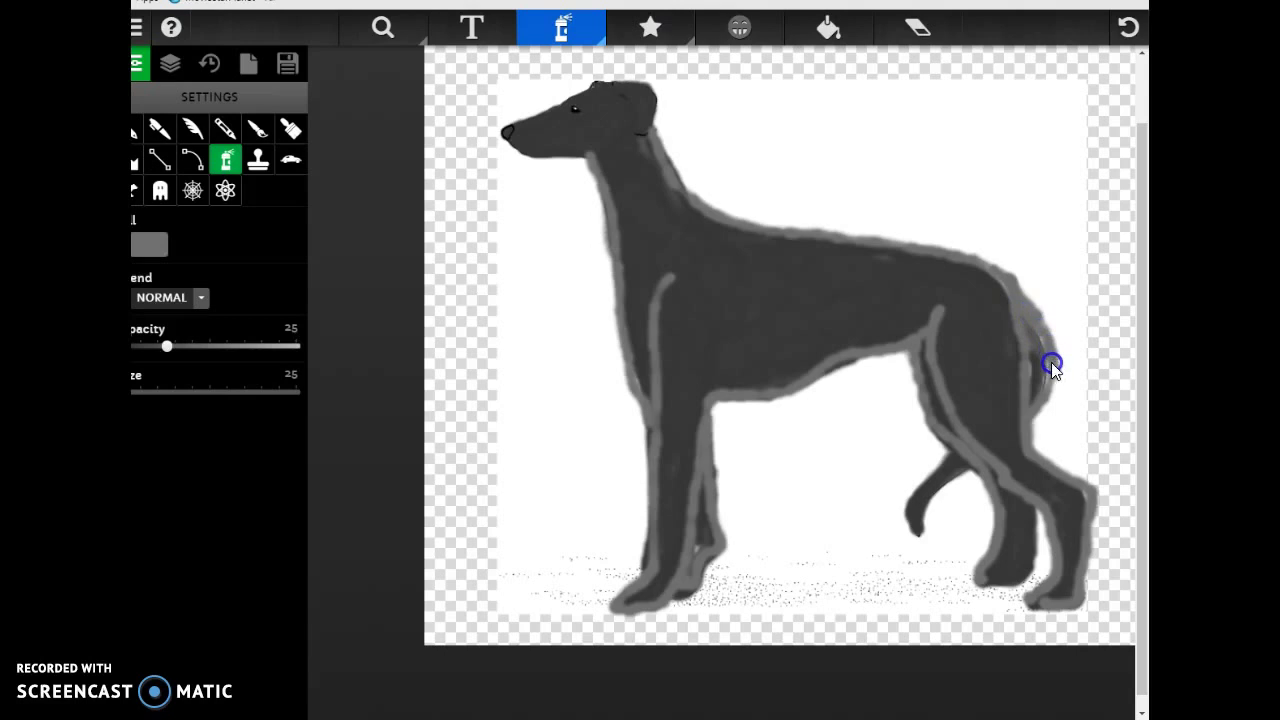
pyautogui.moveTo(943, 463)
pyautogui.mouseDown()
pyautogui.moveTo(962, 460)
pyautogui.moveTo(966, 478)
pyautogui.mouseUp()
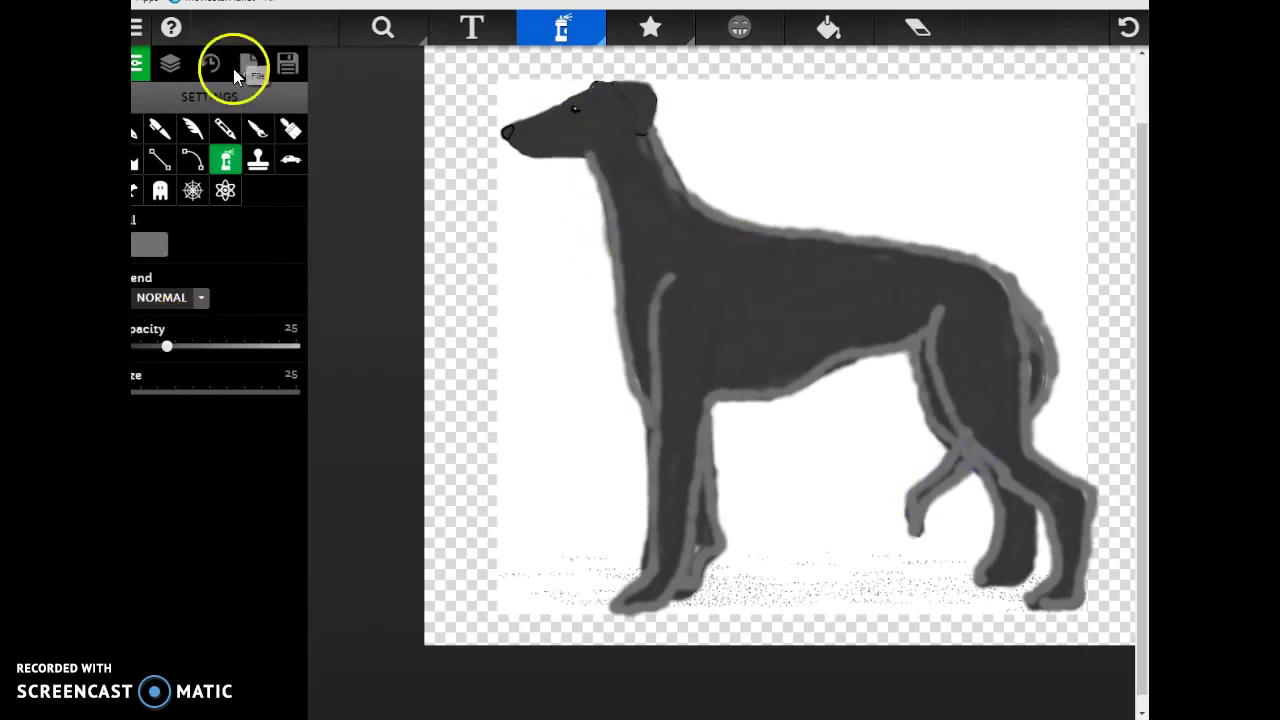
pyautogui.click(152, 132)
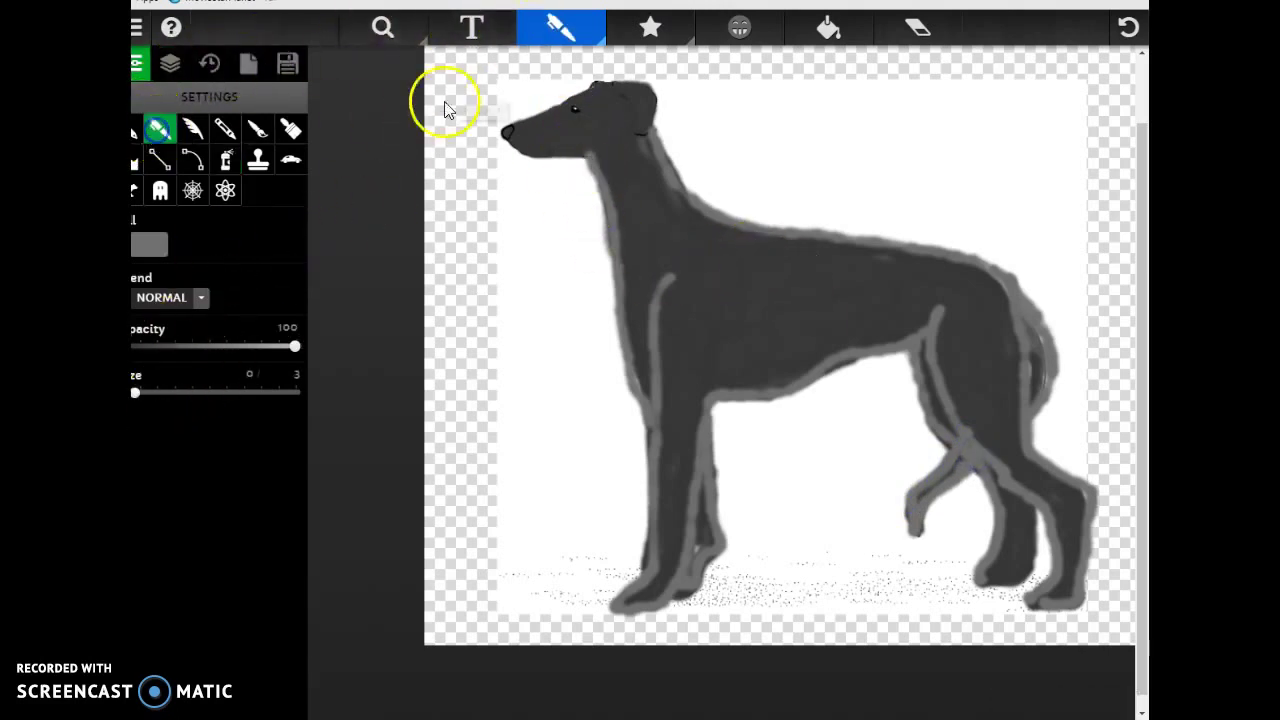
pyautogui.click(590, 96)
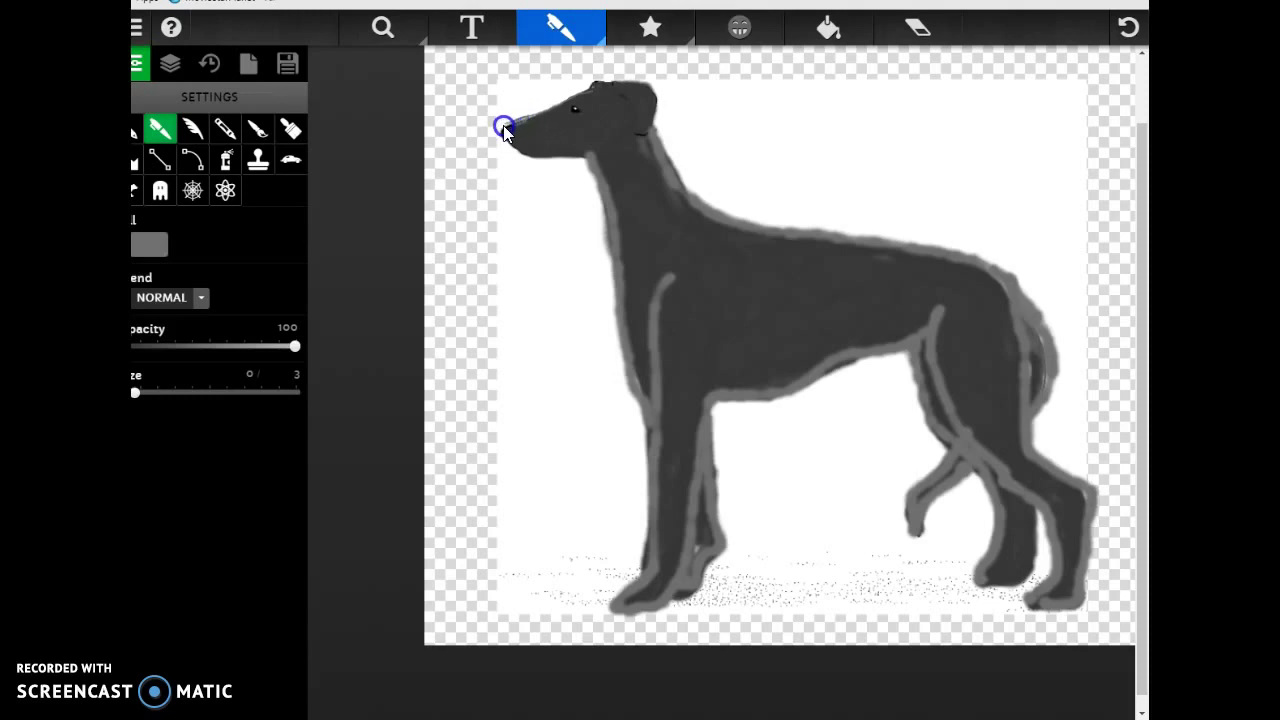
pyautogui.click(1128, 27)
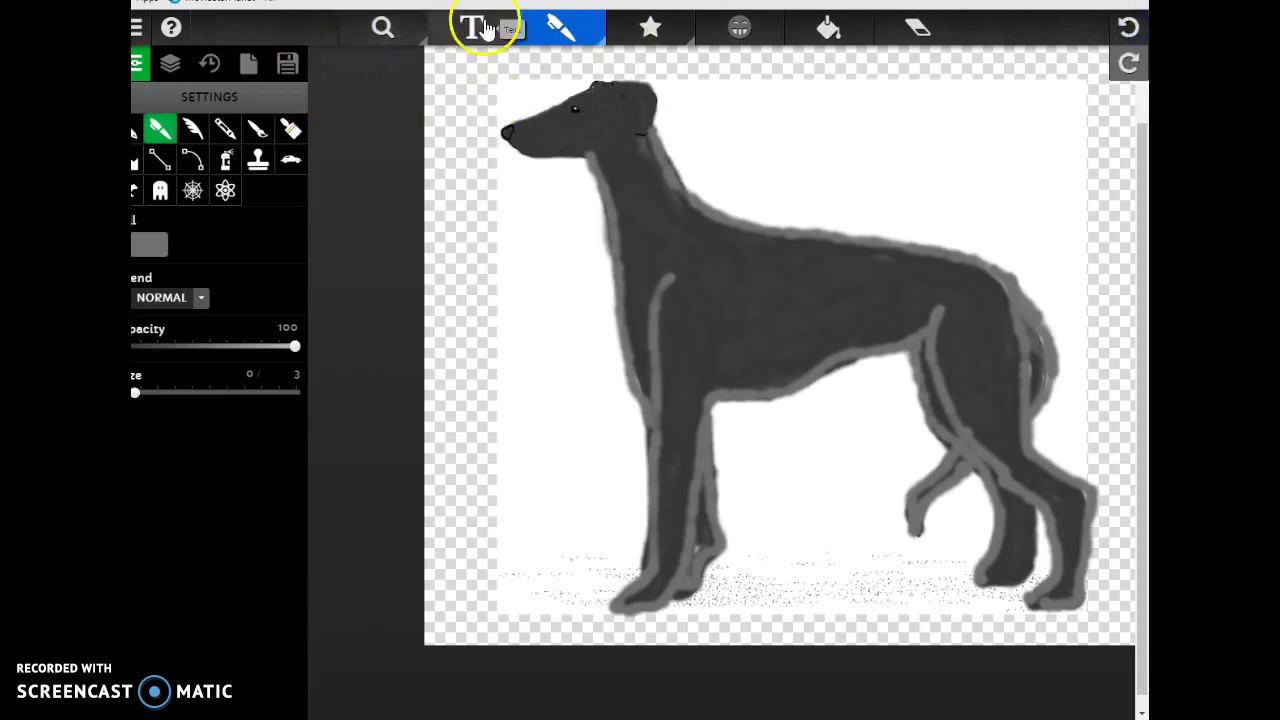
# Return to the spray brush and set its fill to dark green 166D1B
pyautogui.click(226, 160)
pyautogui.click(148, 250)
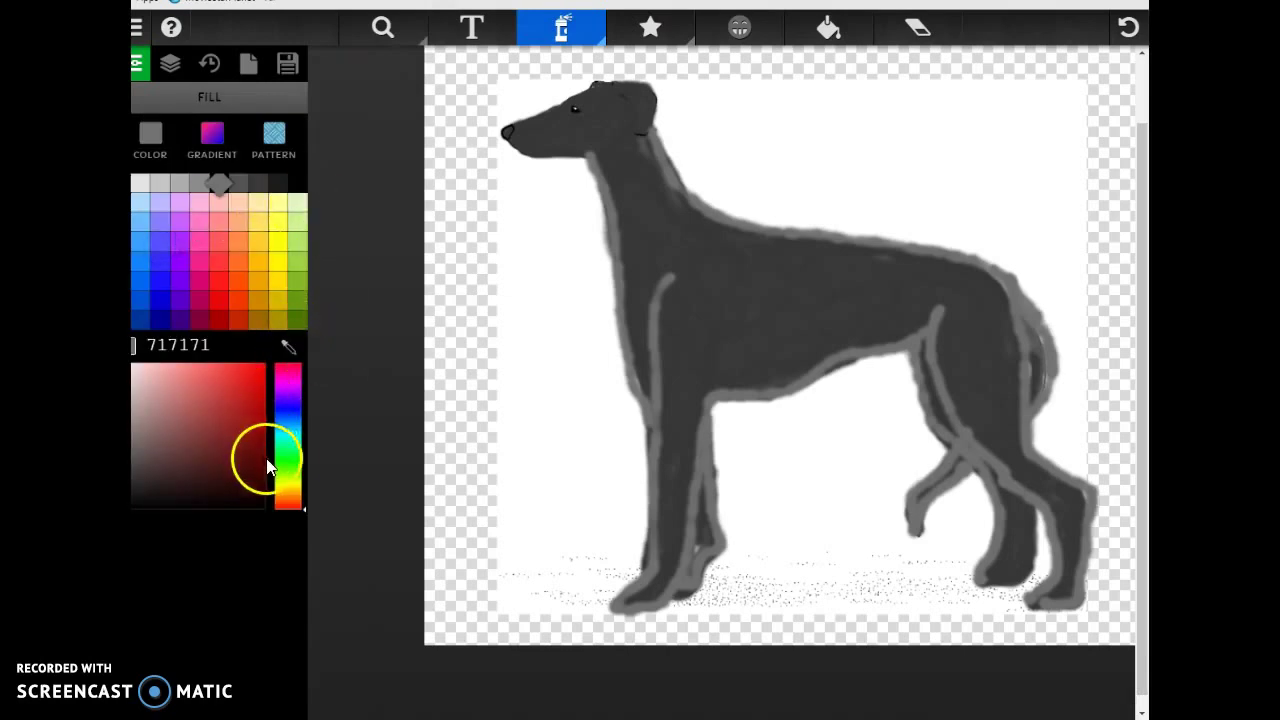
pyautogui.click(285, 459)
pyautogui.moveTo(247, 386); pyautogui.dragTo(232, 432)
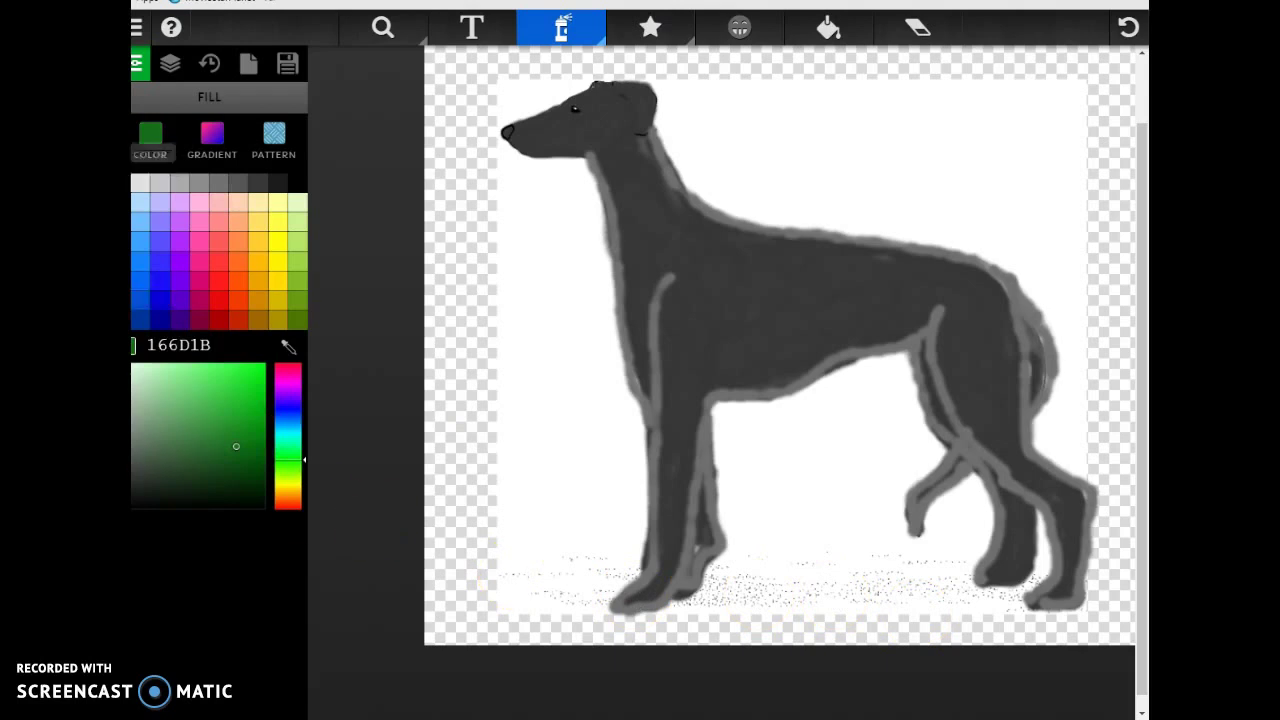
pyautogui.click(150, 145)
pyautogui.moveTo(140, 395); pyautogui.dragTo(296, 392)
pyautogui.moveTo(535, 585); pyautogui.dragTo(500, 612)
pyautogui.click(1128, 28)
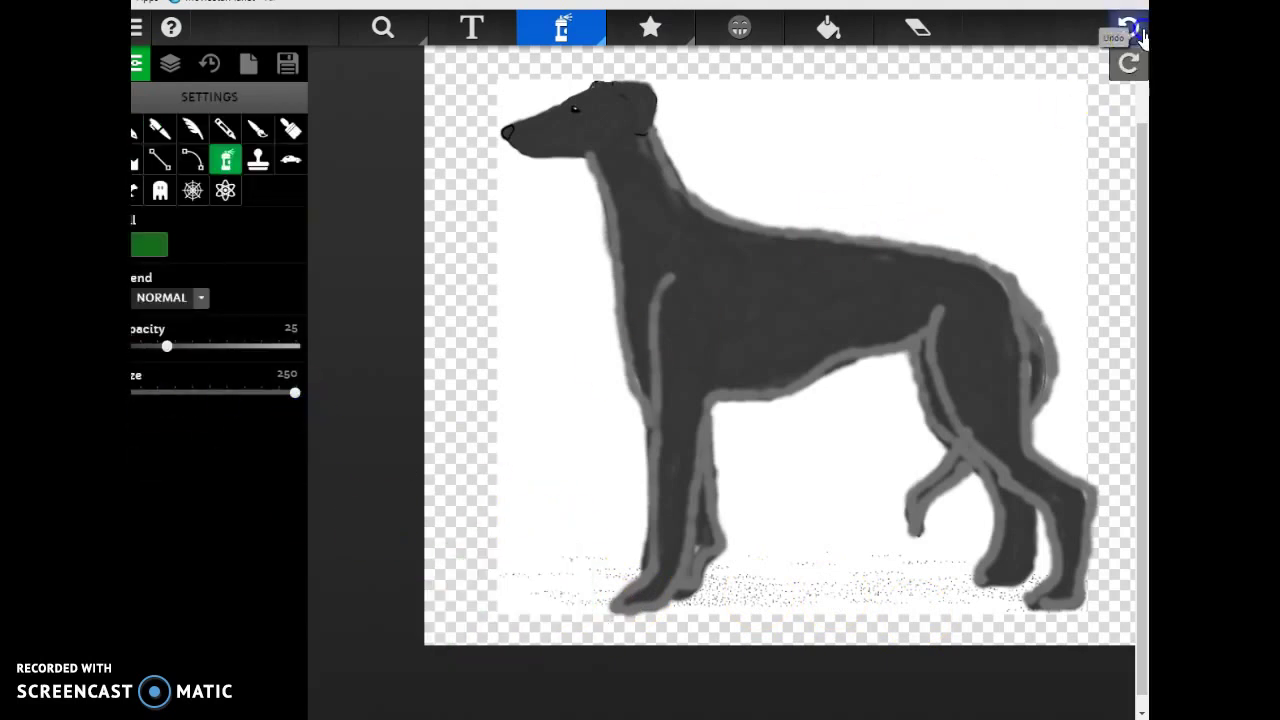
# Set the spray size to 139 and paint a band of dark green grass under the dog across the canvas
pyautogui.moveTo(280, 393); pyautogui.dragTo(209, 392)
pyautogui.moveTo(475, 628)
pyautogui.mouseDown()
pyautogui.moveTo(786, 677)
pyautogui.moveTo(751, 653)
pyautogui.moveTo(789, 625)
pyautogui.moveTo(711, 638)
pyautogui.moveTo(746, 592)
pyautogui.moveTo(728, 635)
pyautogui.moveTo(652, 652)
pyautogui.moveTo(588, 628)
pyautogui.moveTo(572, 600)
pyautogui.moveTo(408, 587)
pyautogui.moveTo(487, 581)
pyautogui.moveTo(633, 659)
pyautogui.moveTo(729, 657)
pyautogui.moveTo(775, 573)
pyautogui.moveTo(945, 599)
pyautogui.moveTo(796, 632)
pyautogui.moveTo(907, 663)
pyautogui.moveTo(876, 626)
pyautogui.moveTo(841, 643)
pyautogui.moveTo(899, 668)
pyautogui.moveTo(1017, 670)
pyautogui.moveTo(1045, 660)
pyautogui.moveTo(1014, 635)
pyautogui.moveTo(1098, 647)
pyautogui.moveTo(1130, 607)
pyautogui.moveTo(1076, 654)
pyautogui.moveTo(795, 594)
pyautogui.mouseUp()
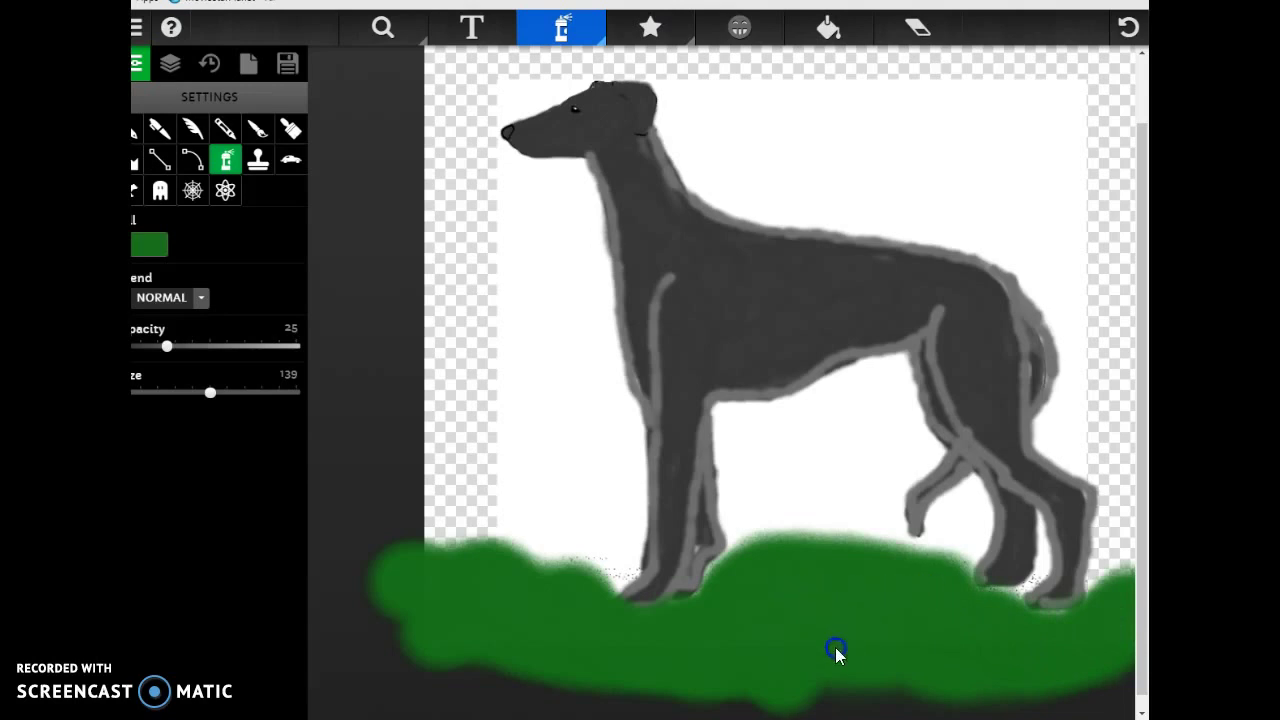
pyautogui.moveTo(837, 652); pyautogui.dragTo(817, 671)
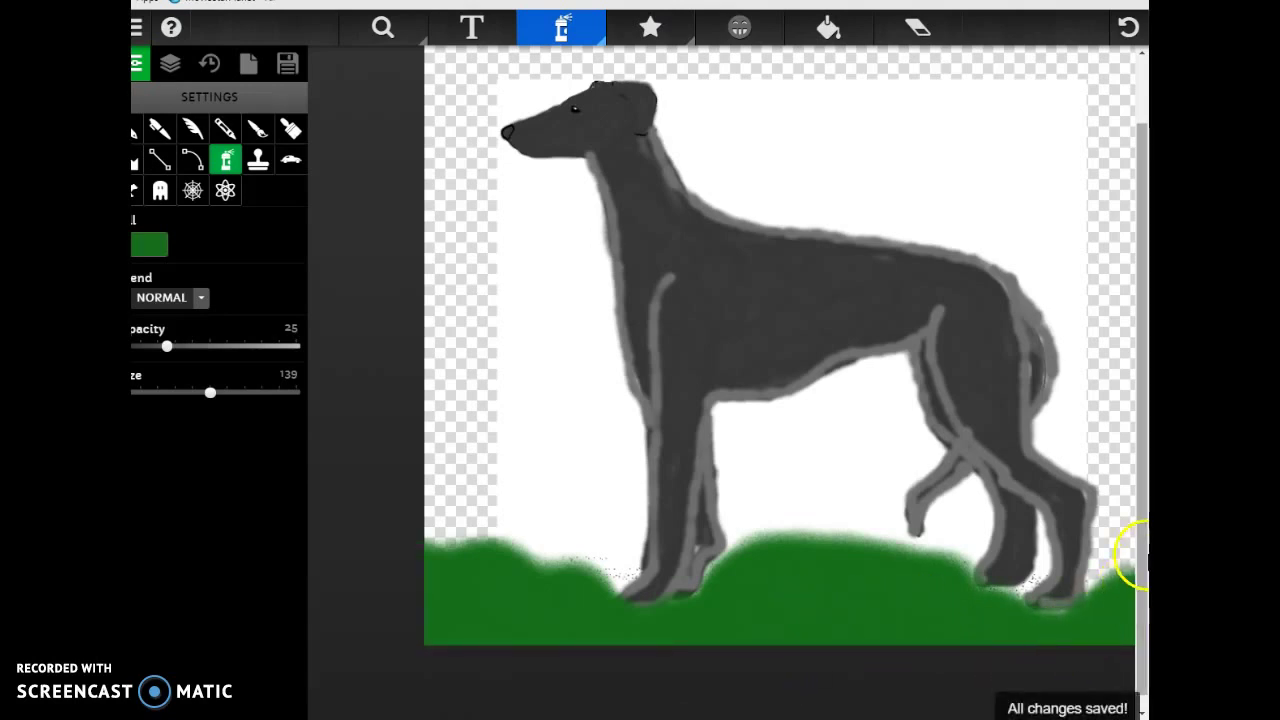
pyautogui.click(147, 248)
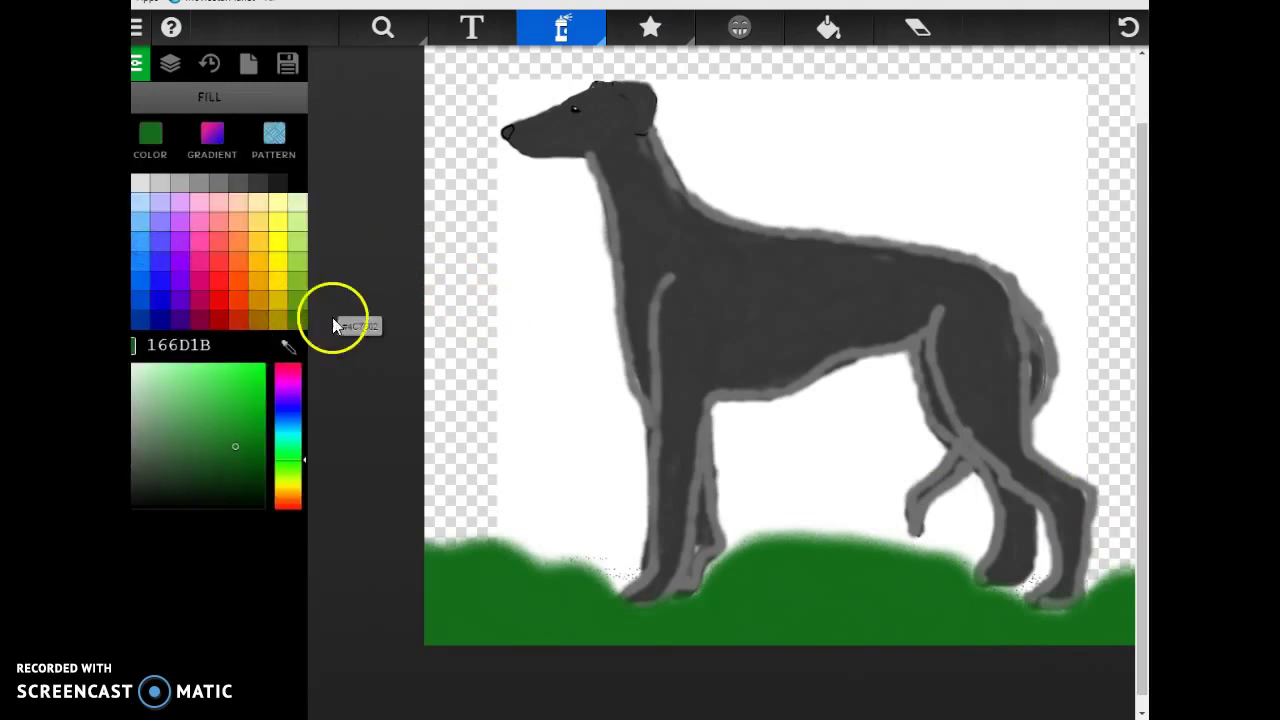
pyautogui.click(299, 261)
pyautogui.moveTo(450, 578)
pyautogui.mouseDown()
pyautogui.moveTo(504, 567)
pyautogui.moveTo(477, 590)
pyautogui.moveTo(484, 623)
pyautogui.moveTo(606, 659)
pyautogui.moveTo(693, 657)
pyautogui.moveTo(774, 627)
pyautogui.moveTo(802, 587)
pyautogui.moveTo(940, 663)
pyautogui.moveTo(1128, 674)
pyautogui.moveTo(1120, 650)
pyautogui.moveTo(1144, 625)
pyautogui.moveTo(877, 618)
pyautogui.moveTo(856, 596)
pyautogui.moveTo(825, 609)
pyautogui.moveTo(644, 603)
pyautogui.moveTo(713, 699)
pyautogui.moveTo(750, 567)
pyautogui.moveTo(1077, 553)
pyautogui.moveTo(1102, 472)
pyautogui.moveTo(888, 416)
pyautogui.moveTo(504, 280)
pyautogui.moveTo(677, 234)
pyautogui.mouseUp()
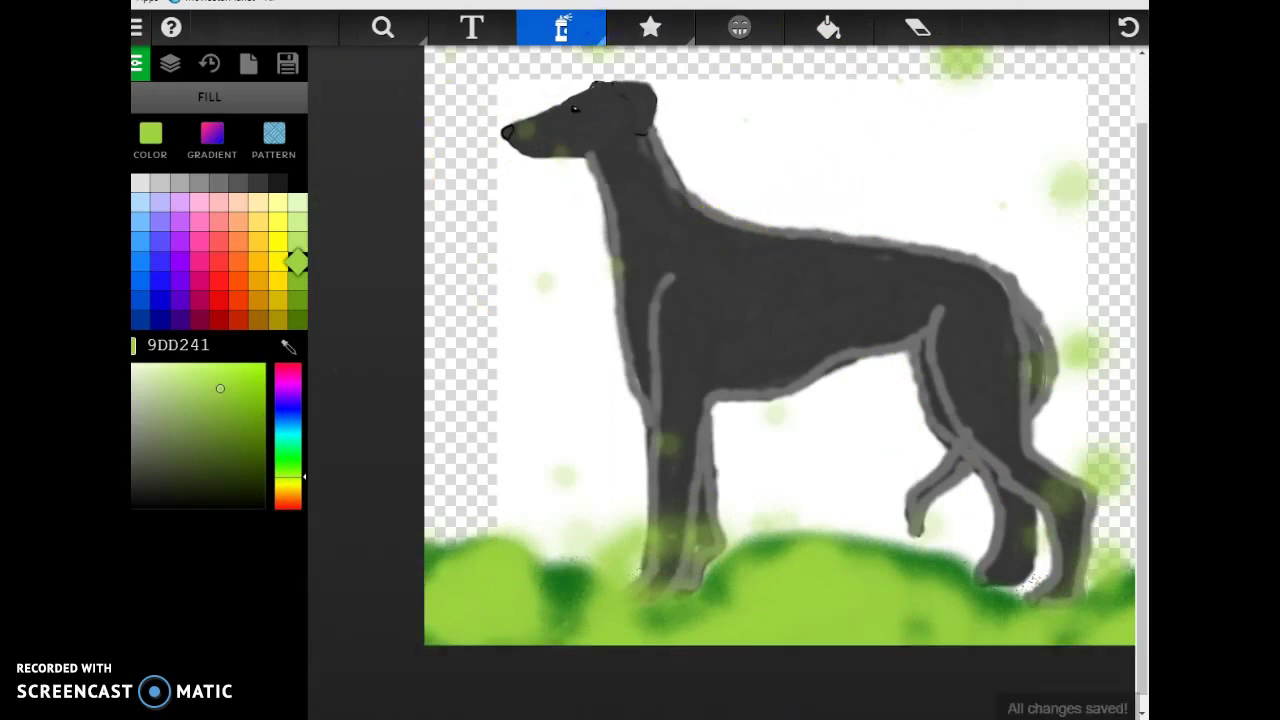
pyautogui.click(1128, 27)
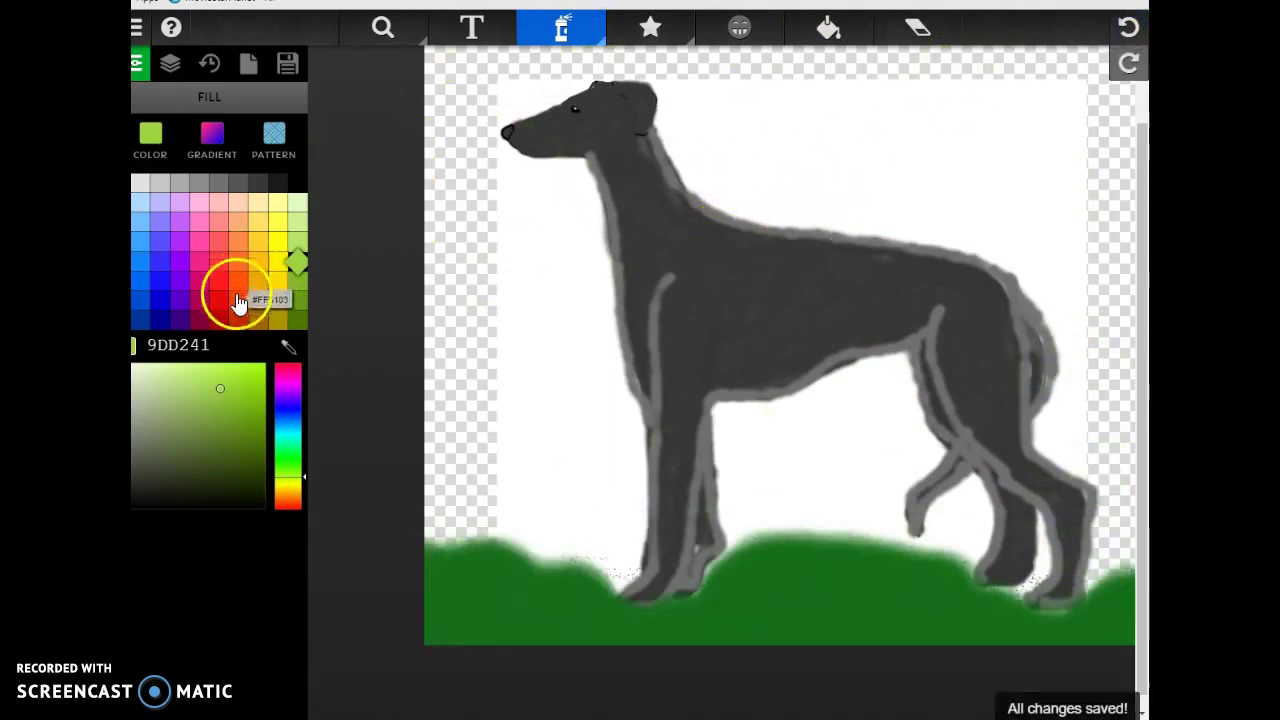
# Spray a brown 623514 tree trunk behind the dog, from the grass up to a branch reaching over its rump
pyautogui.click(286, 499)
pyautogui.click(225, 447)
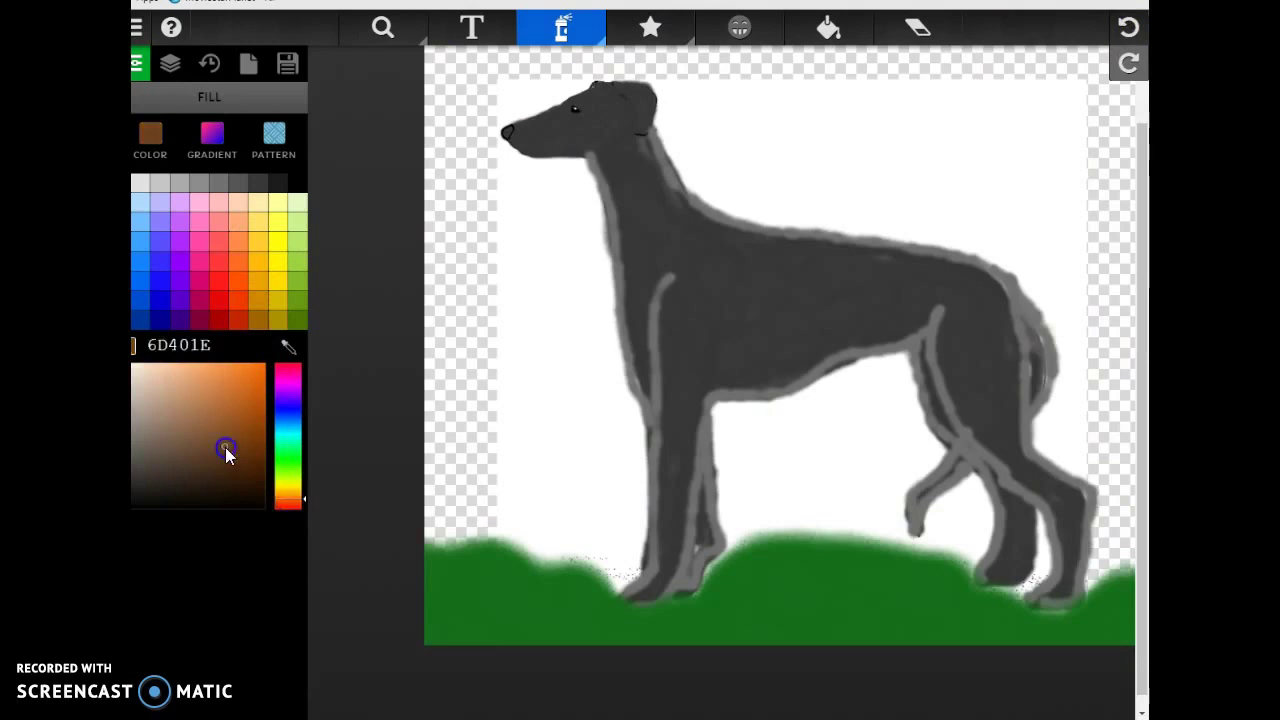
pyautogui.moveTo(237, 453); pyautogui.dragTo(236, 452)
pyautogui.moveTo(1083, 505)
pyautogui.mouseDown()
pyautogui.moveTo(1110, 575)
pyautogui.moveTo(1122, 522)
pyautogui.moveTo(1121, 190)
pyautogui.mouseUp()
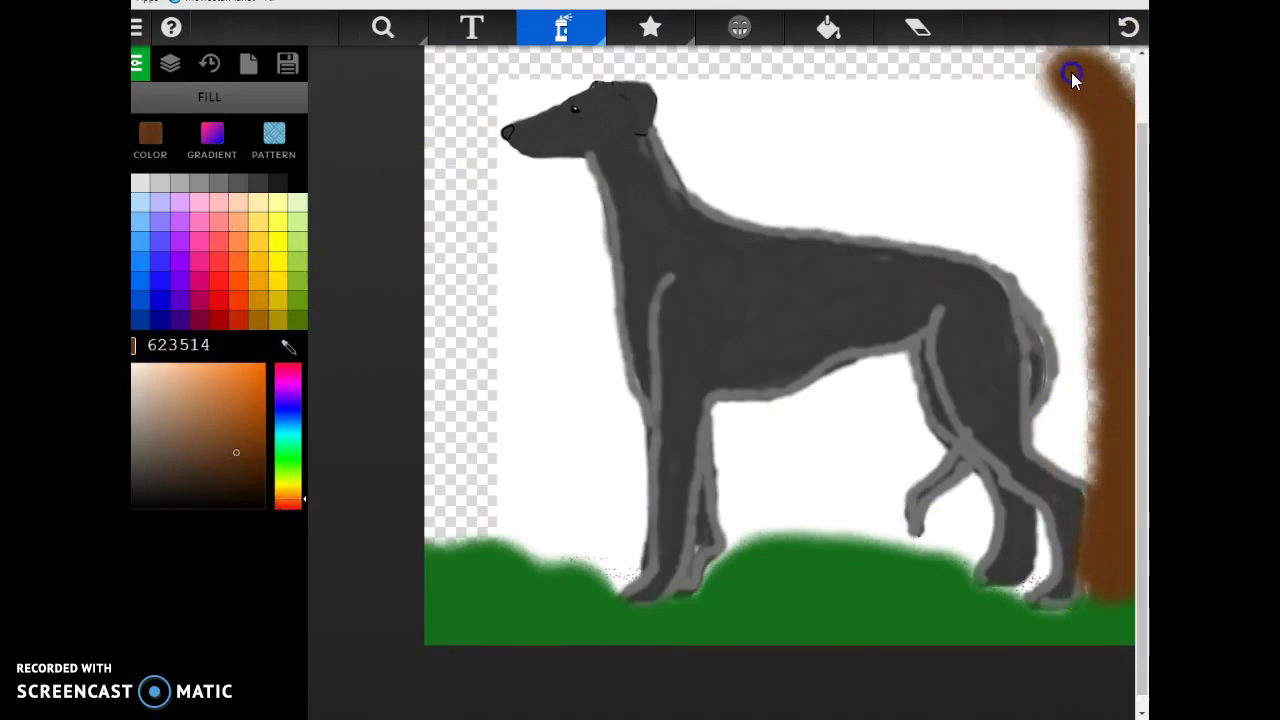
pyautogui.moveTo(1078, 40)
pyautogui.mouseDown()
pyautogui.moveTo(1142, 68)
pyautogui.moveTo(1144, 133)
pyautogui.mouseUp()
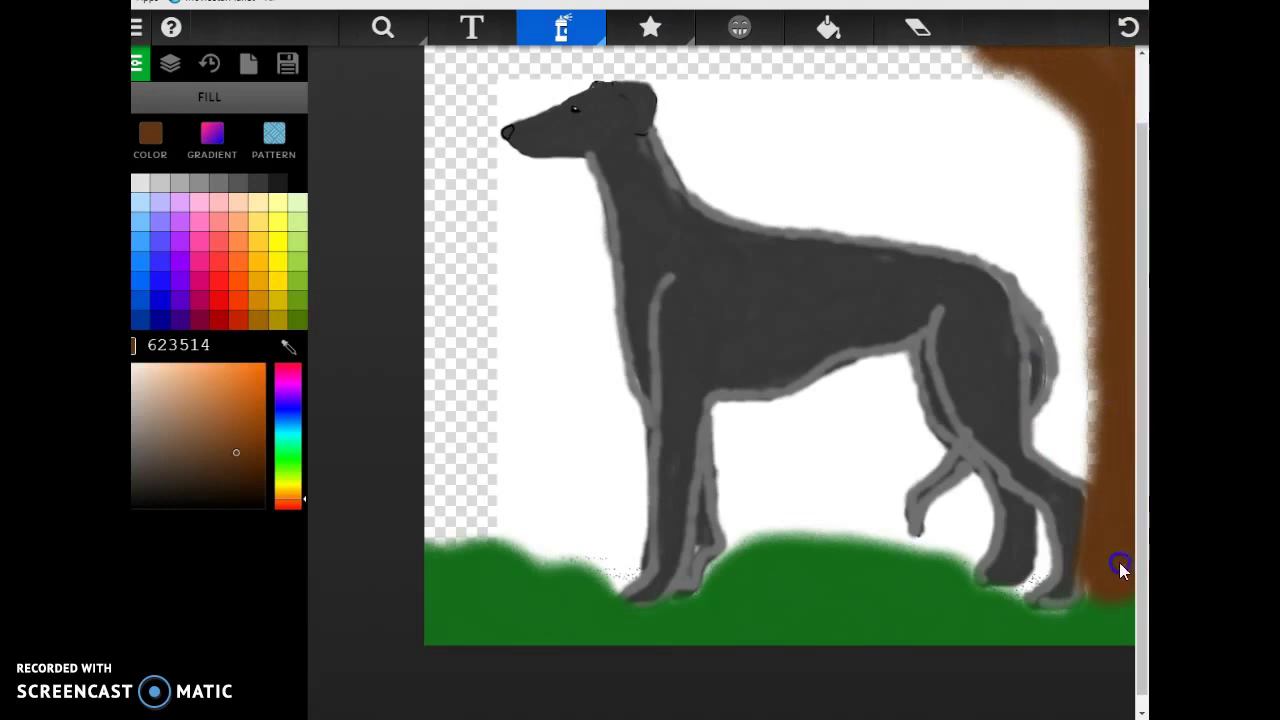
pyautogui.moveTo(1117, 615); pyautogui.dragTo(1121, 650)
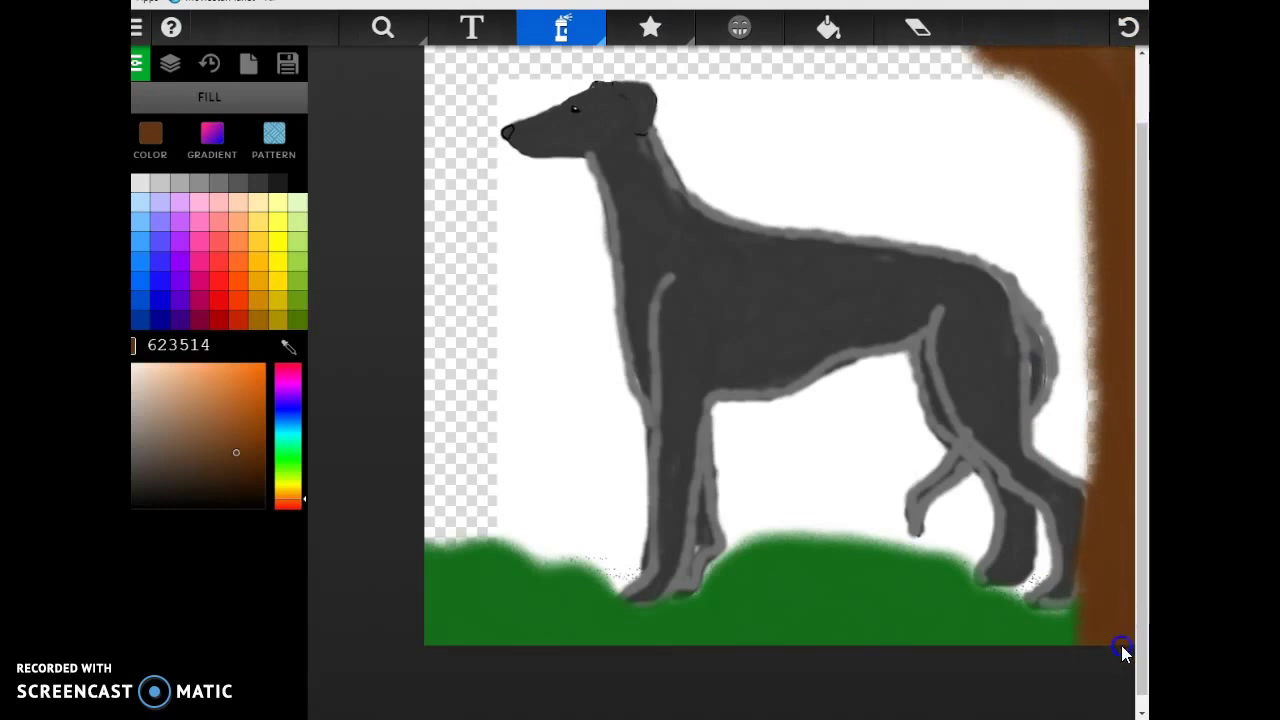
# Set the spray size to 57, try a golden brown 9F6700 stroke on the trunk's edge and undo it
pyautogui.click(252, 313)
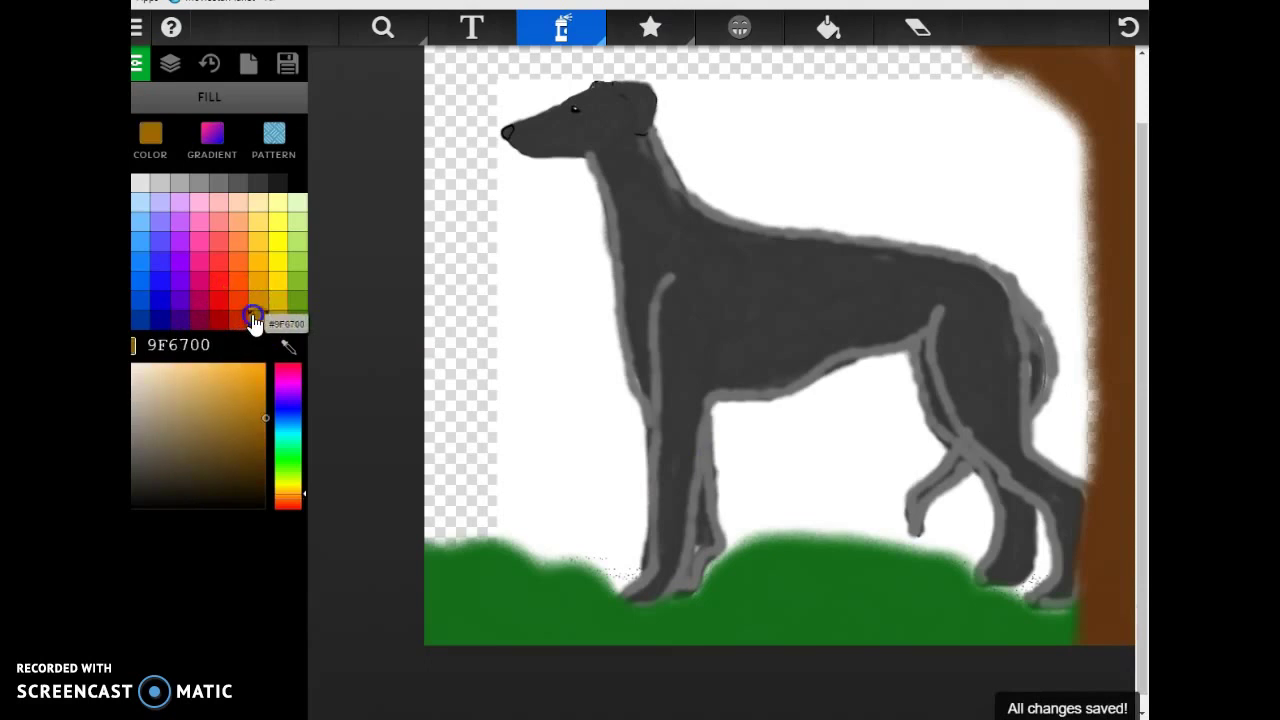
pyautogui.click(137, 64)
pyautogui.moveTo(210, 392); pyautogui.dragTo(163, 393)
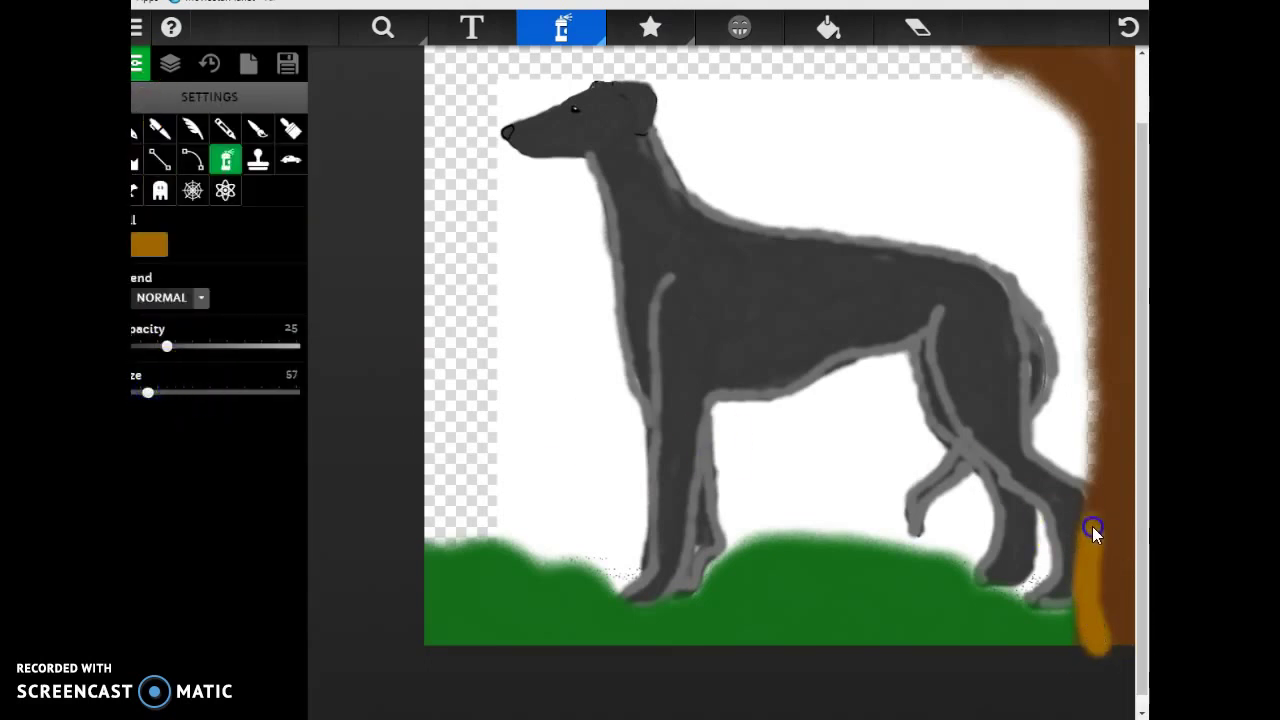
pyautogui.click(1128, 27)
# Spray dark olive brown 5F4618 shading along the edge of the trunk and branch facing the dog
pyautogui.click(149, 244)
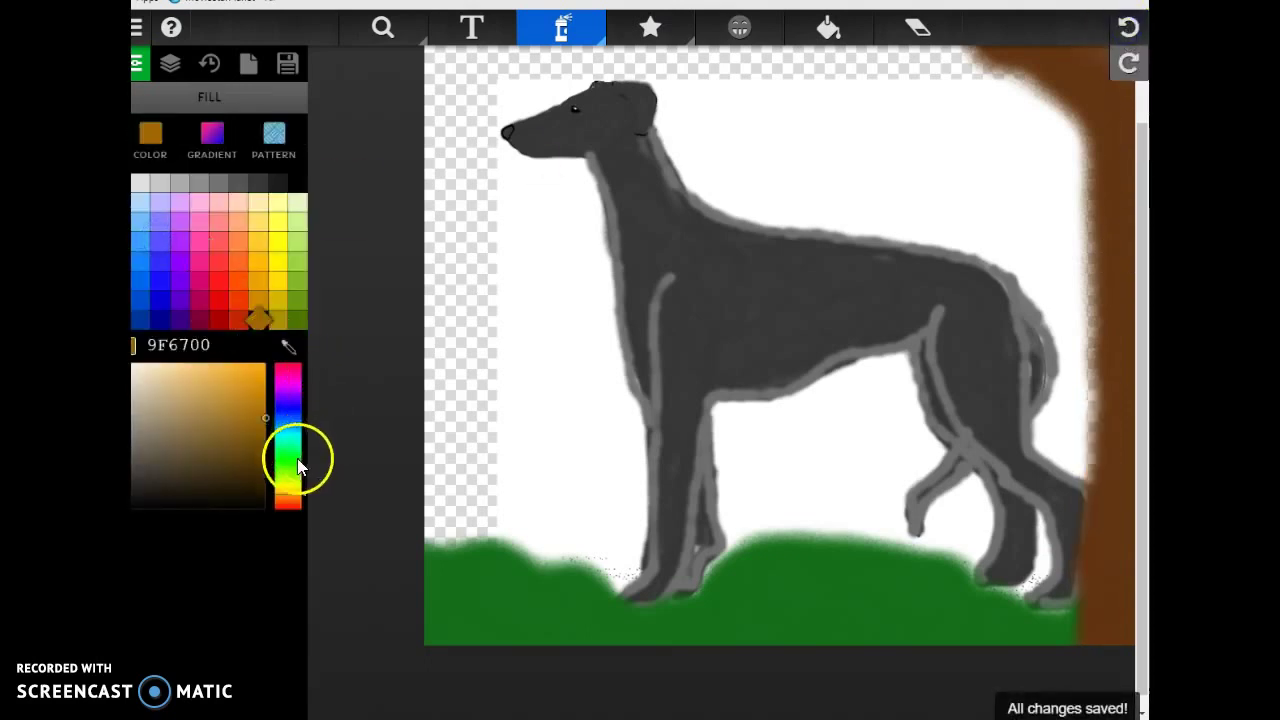
pyautogui.click(237, 430)
pyautogui.click(228, 454)
pyautogui.moveTo(983, 562)
pyautogui.mouseDown()
pyautogui.moveTo(1073, 628)
pyautogui.moveTo(1083, 614)
pyautogui.mouseUp()
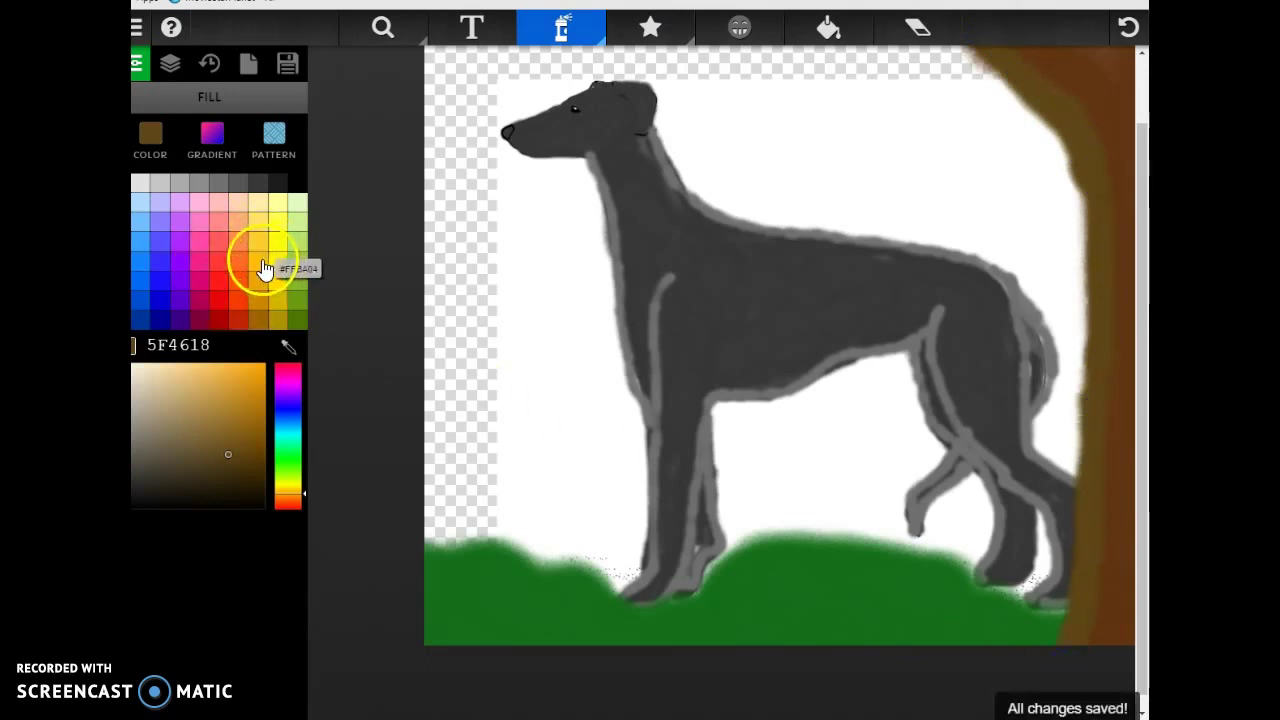
# Scatter orange FF8A47 sprayed leaves below the branch, around the dog and over the grass, undoing the first attempt
pyautogui.click(240, 243)
pyautogui.moveTo(340, 203)
pyautogui.mouseDown()
pyautogui.moveTo(367, 307)
pyautogui.moveTo(954, 366)
pyautogui.moveTo(1091, 449)
pyautogui.moveTo(972, 71)
pyautogui.moveTo(897, 82)
pyautogui.moveTo(1070, 108)
pyautogui.moveTo(1024, 168)
pyautogui.moveTo(1023, 92)
pyautogui.moveTo(972, 59)
pyautogui.moveTo(771, 77)
pyautogui.moveTo(1050, 46)
pyautogui.moveTo(1127, 78)
pyautogui.moveTo(1137, 200)
pyautogui.mouseUp()
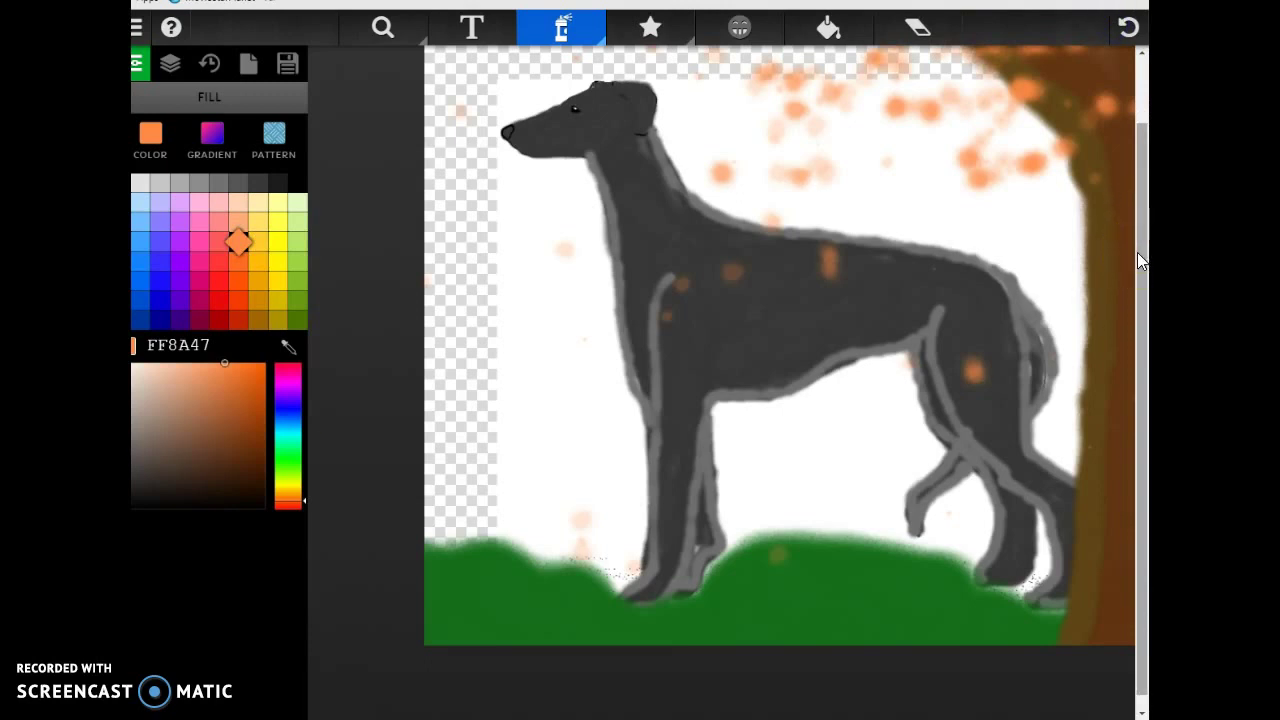
pyautogui.click(1128, 27)
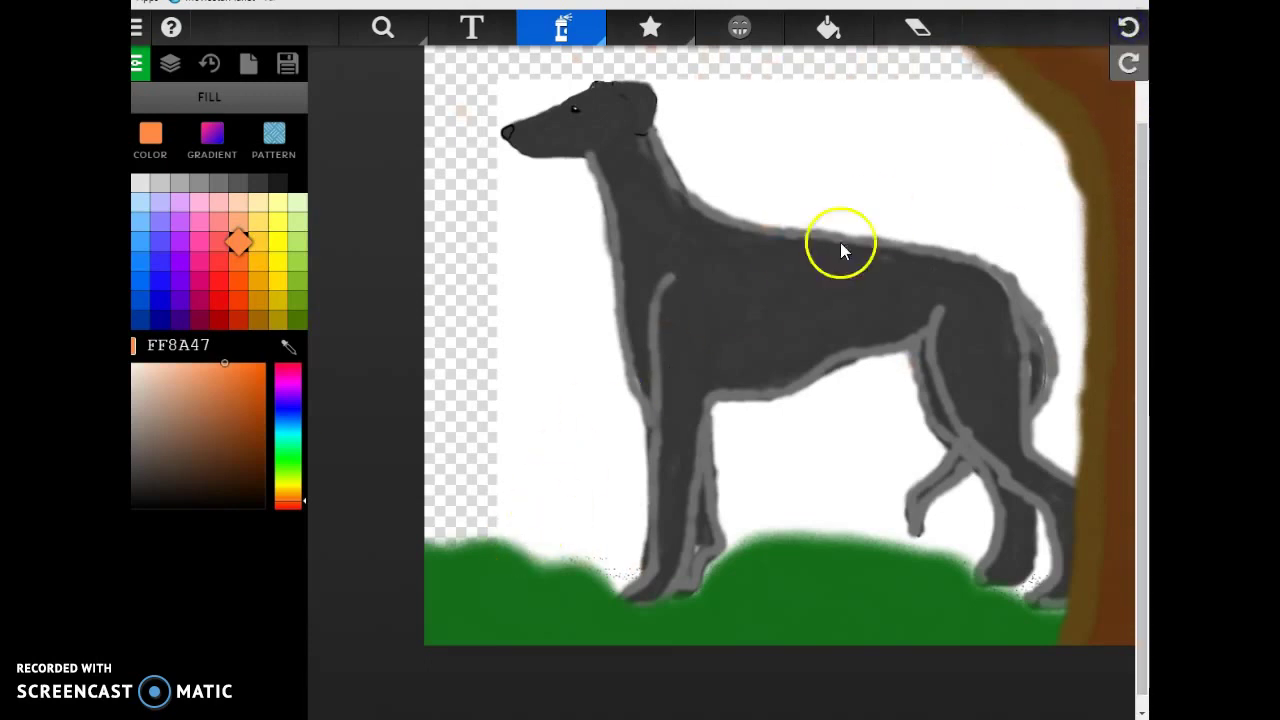
pyautogui.moveTo(1009, 120)
pyautogui.mouseDown()
pyautogui.moveTo(820, 86)
pyautogui.moveTo(1037, 97)
pyautogui.moveTo(915, 57)
pyautogui.moveTo(886, 69)
pyautogui.moveTo(977, 131)
pyautogui.moveTo(1006, 203)
pyautogui.moveTo(752, 236)
pyautogui.moveTo(637, 480)
pyautogui.moveTo(794, 563)
pyautogui.moveTo(940, 617)
pyautogui.moveTo(1040, 630)
pyautogui.moveTo(751, 663)
pyautogui.moveTo(860, 600)
pyautogui.mouseUp()
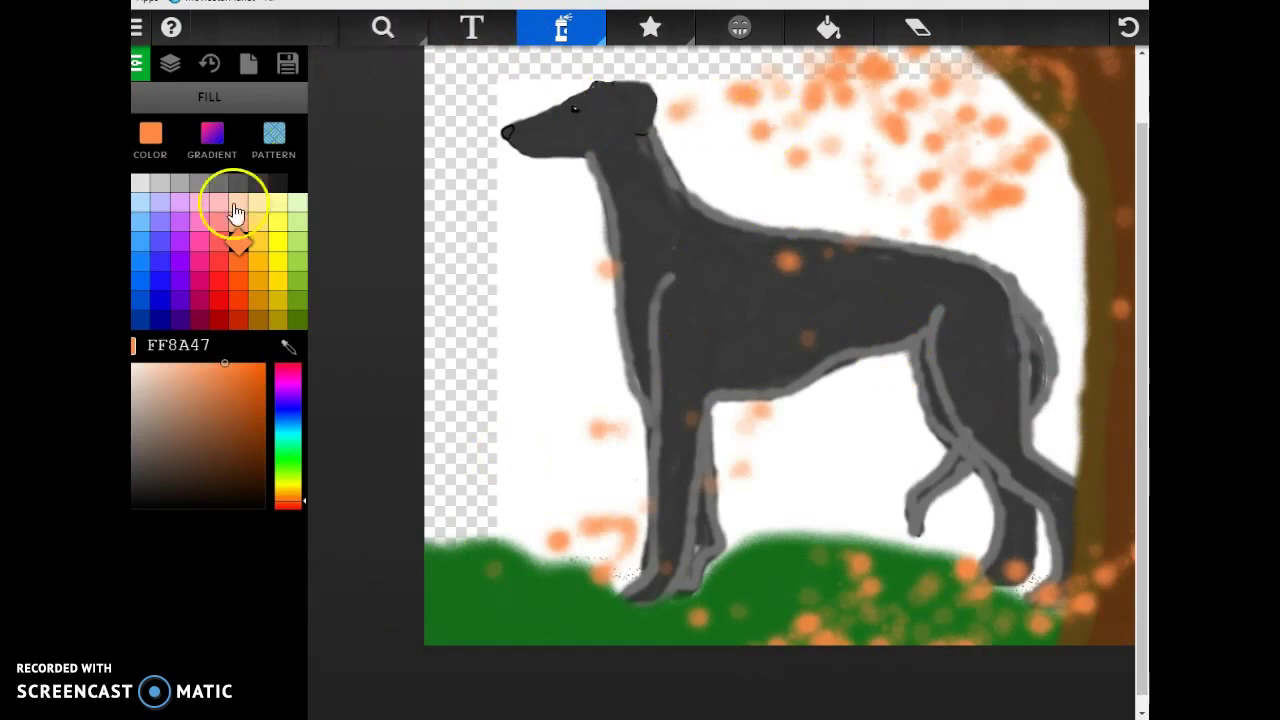
# Set the fill to black 000000 and switch to the pencil brush
pyautogui.click(290, 182)
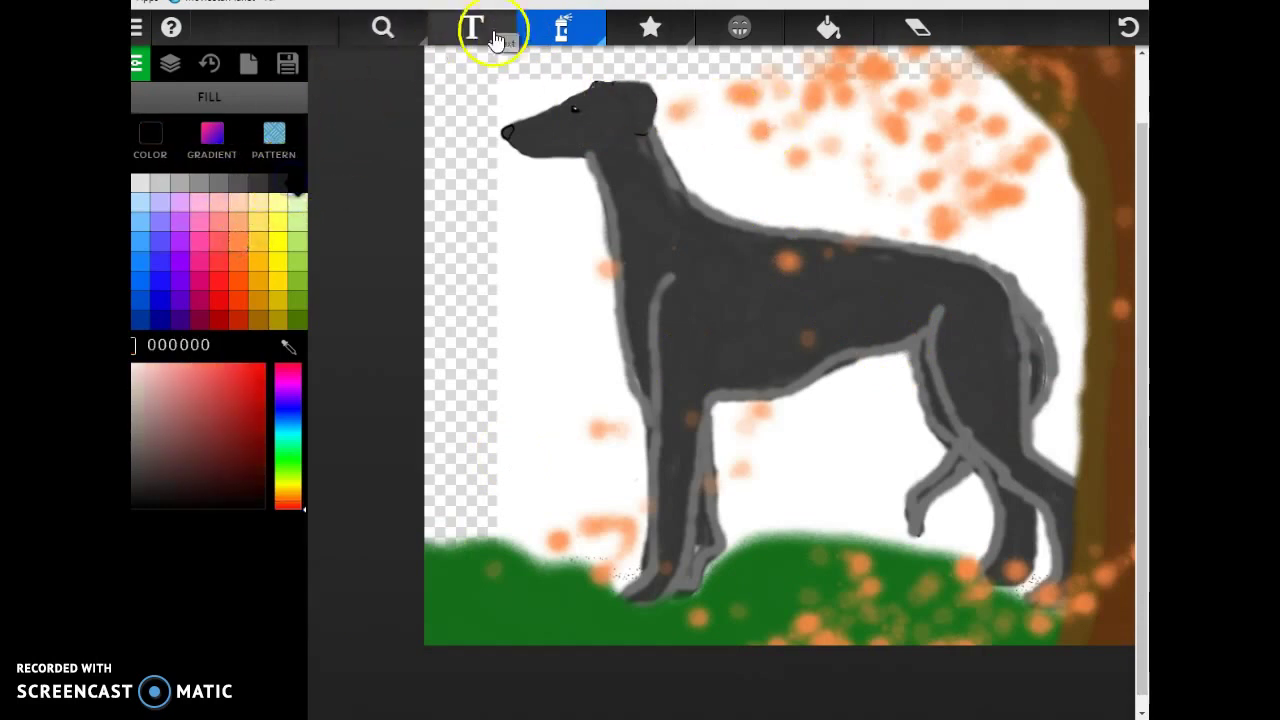
pyautogui.click(209, 97)
pyautogui.click(137, 128)
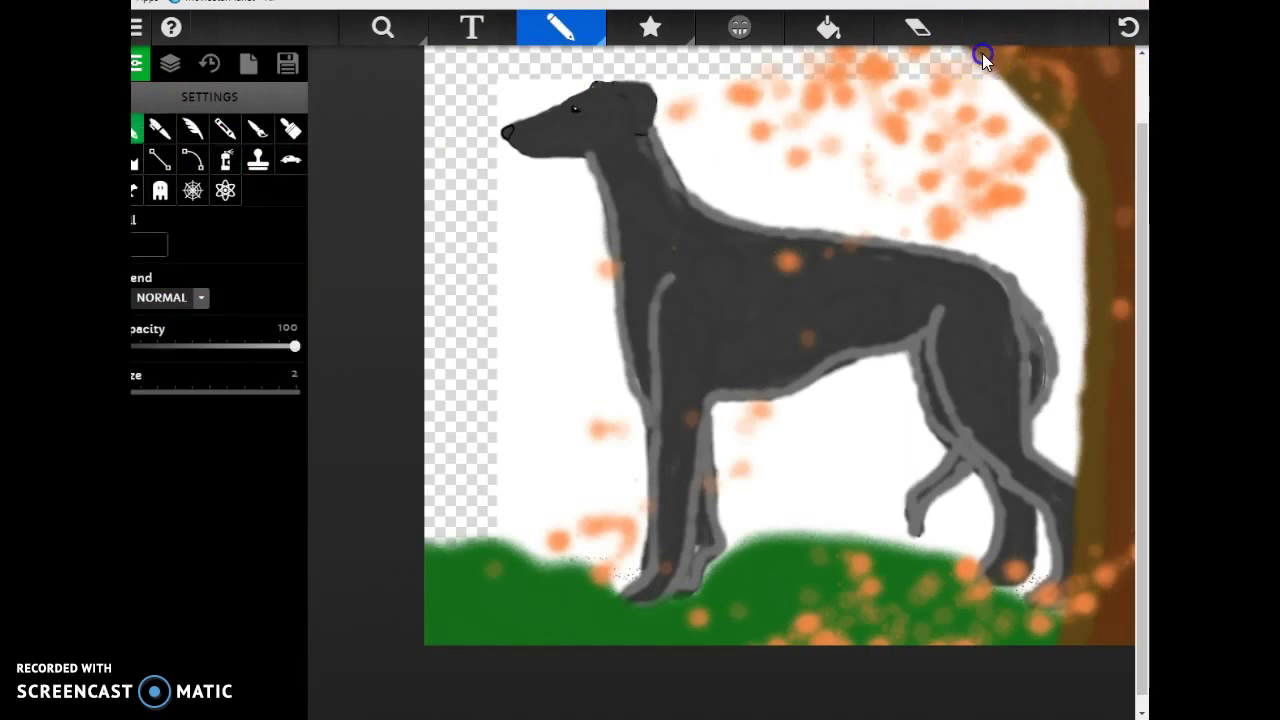
pyautogui.moveTo(1068, 146); pyautogui.dragTo(1068, 160)
pyautogui.moveTo(1088, 245); pyautogui.dragTo(1088, 257)
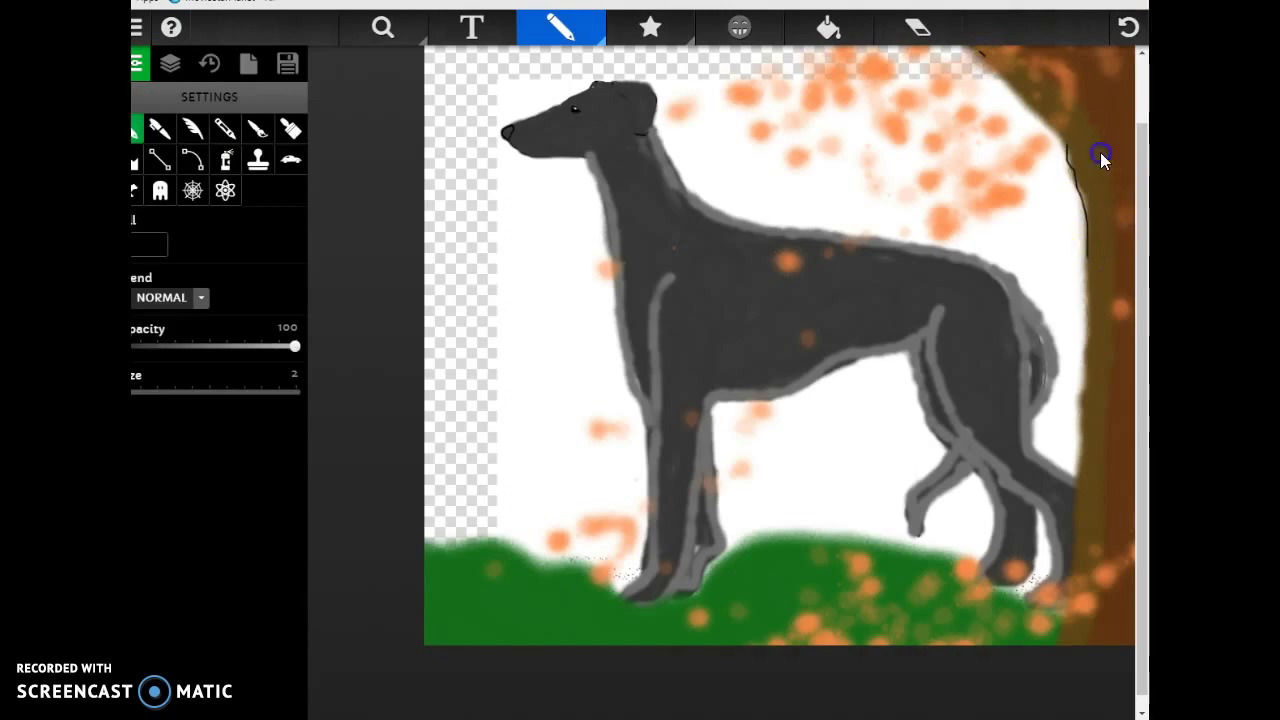
pyautogui.click(1128, 27)
pyautogui.click(1128, 27)
pyautogui.click(1128, 27)
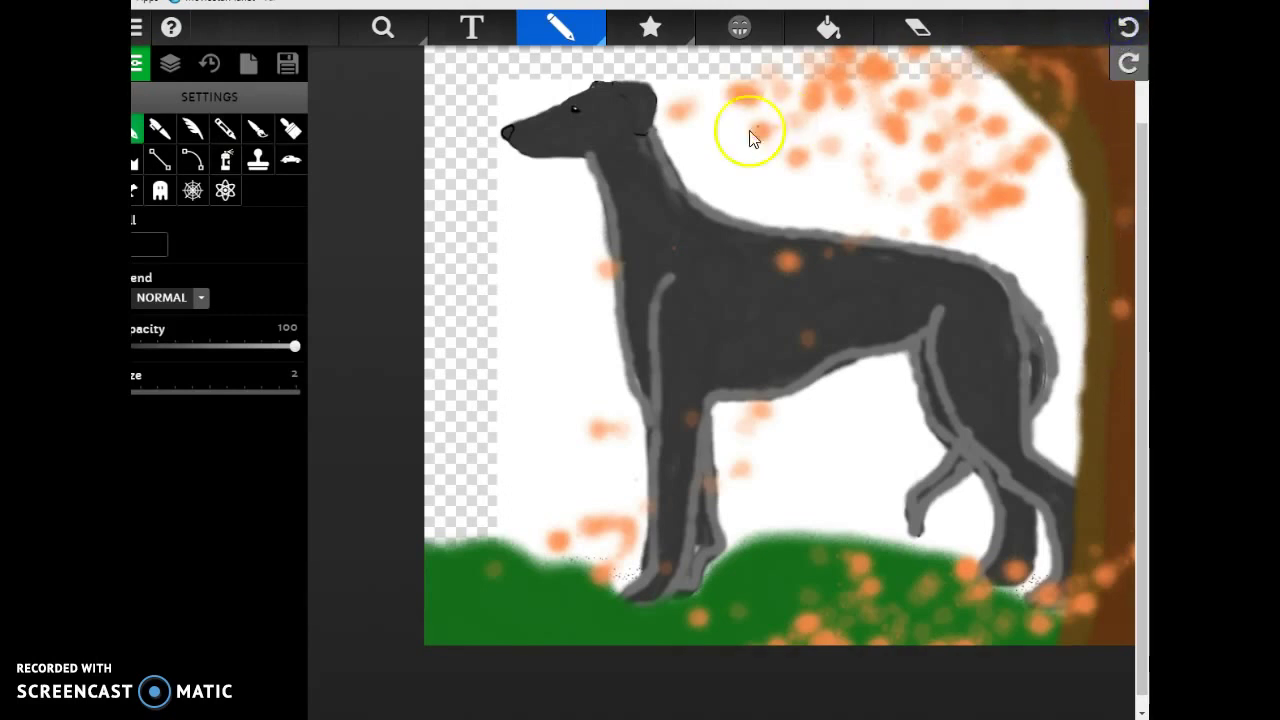
# Go over the black outline of the dog's nose with the pencil, try grey 383838 and add a 555555 highlight inside it
pyautogui.click(418, 38)
pyautogui.moveTo(1109, 243); pyautogui.dragTo(1104, 155)
pyautogui.click(820, 331)
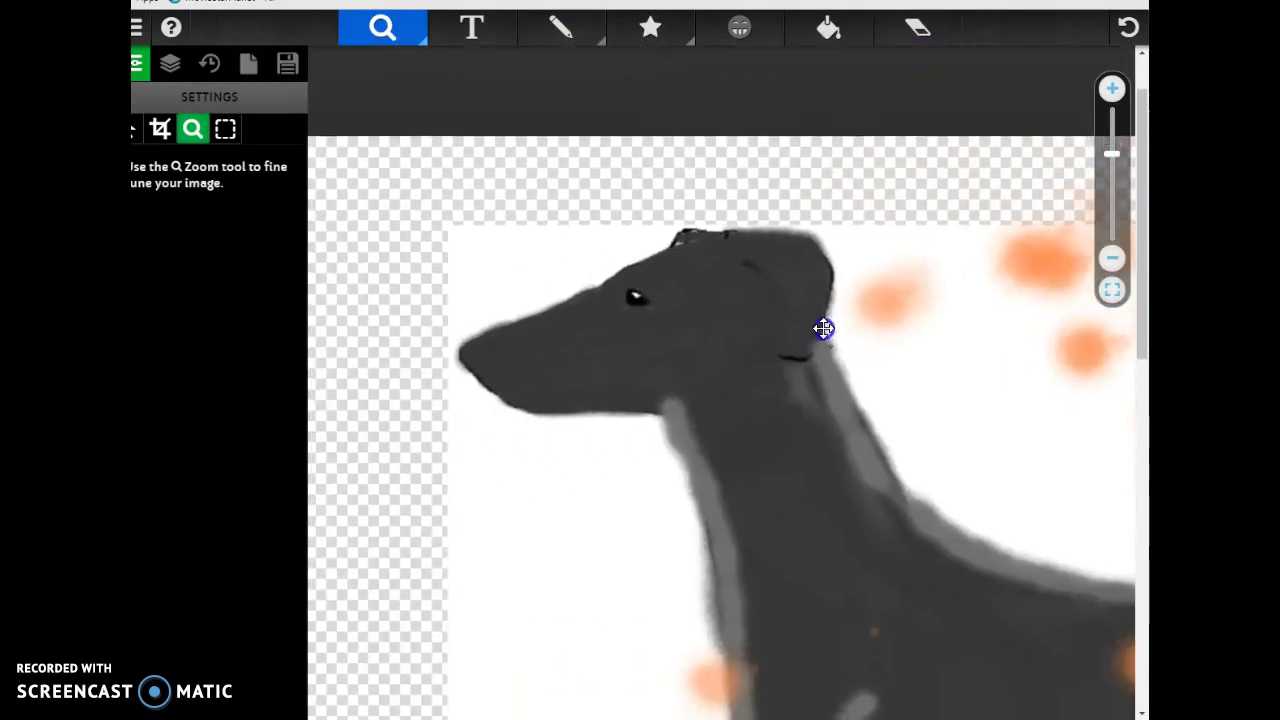
pyautogui.moveTo(1094, 166); pyautogui.dragTo(1110, 122)
pyautogui.moveTo(943, 137); pyautogui.dragTo(1029, 357)
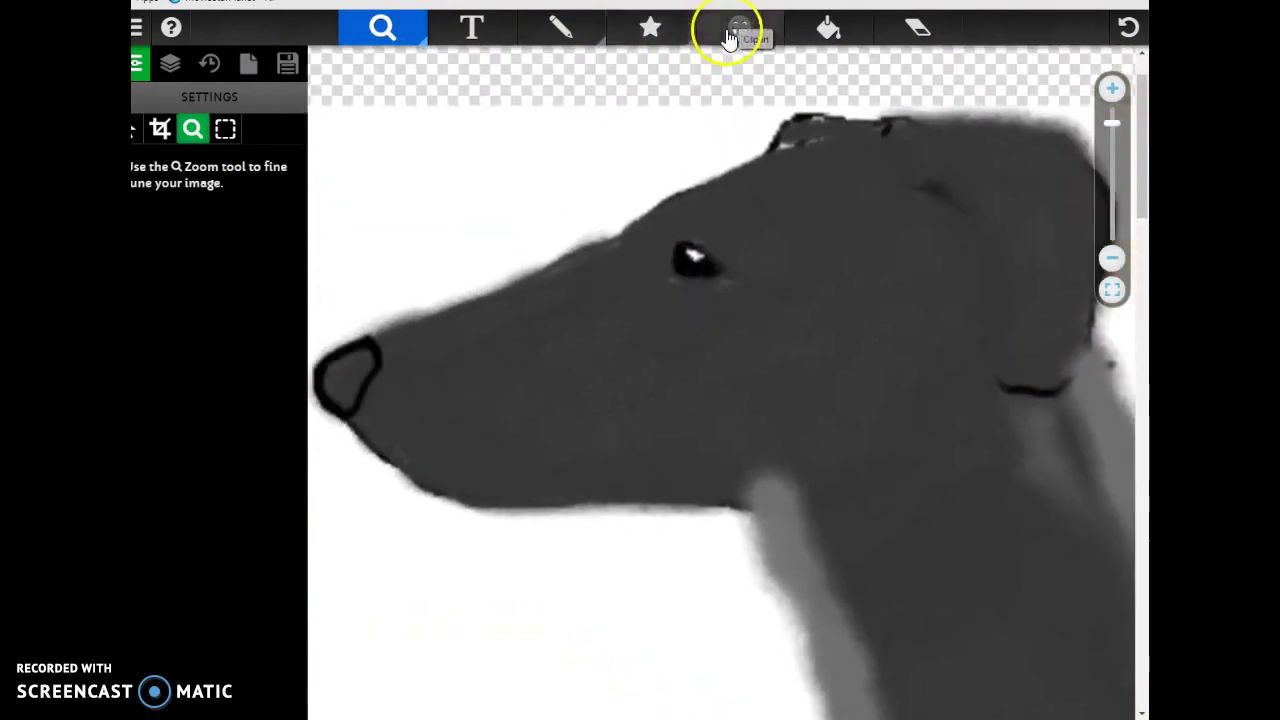
pyautogui.click(556, 45)
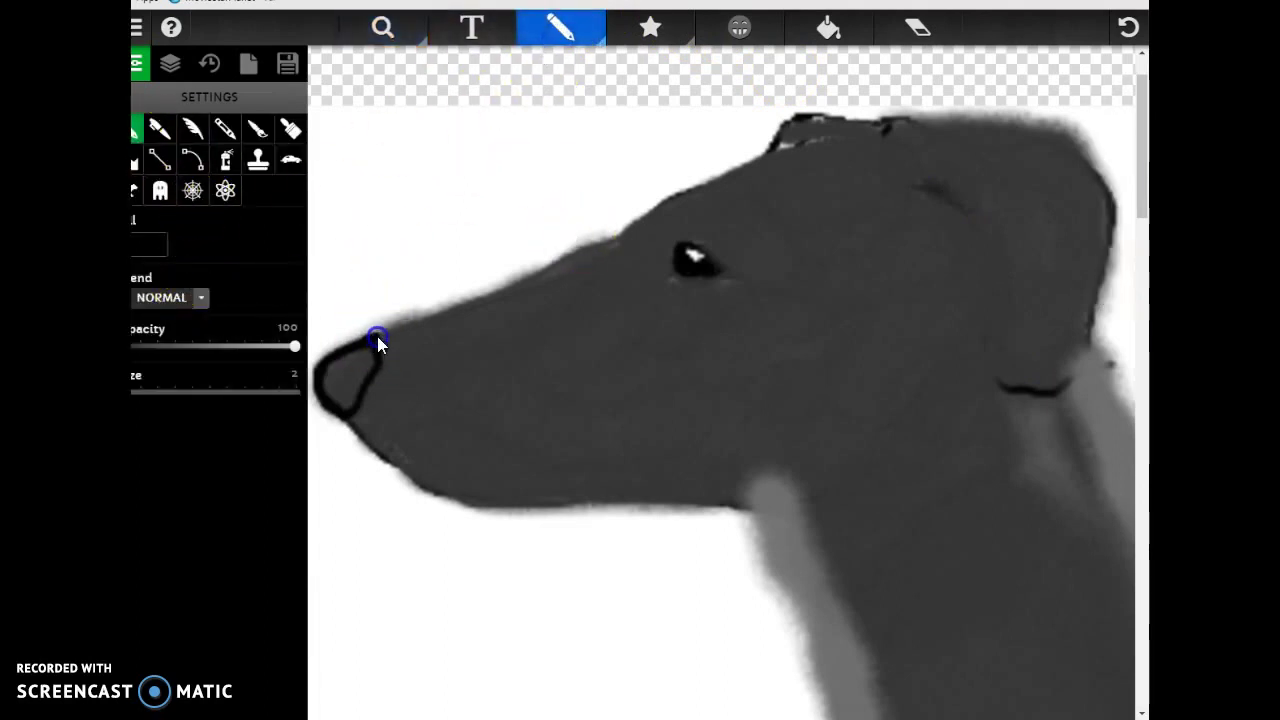
pyautogui.click(214, 291)
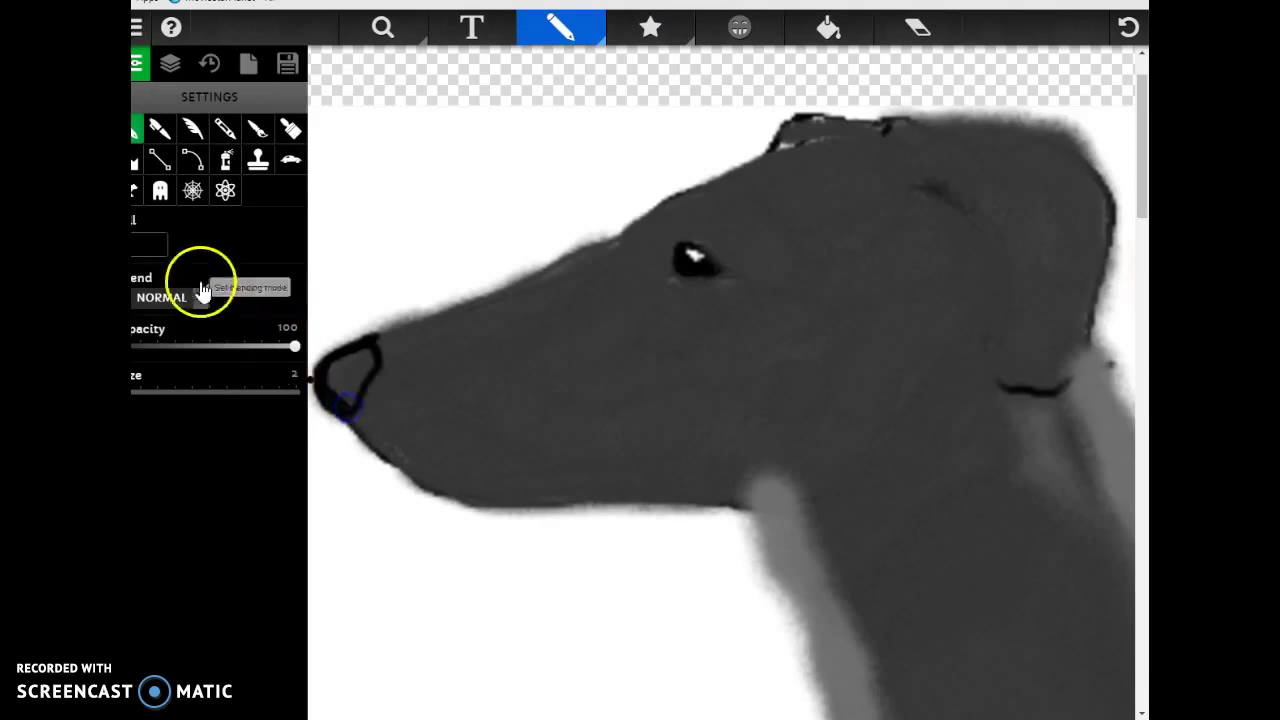
pyautogui.click(268, 185)
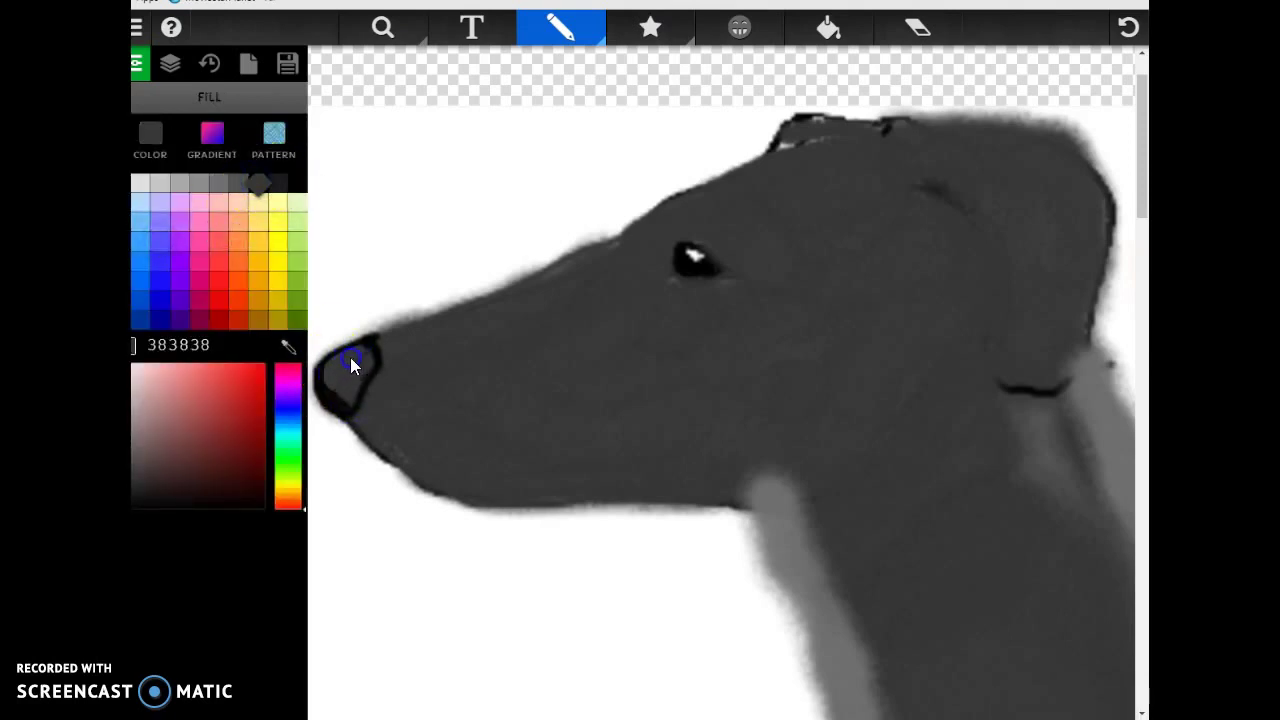
pyautogui.click(236, 185)
pyautogui.click(344, 340)
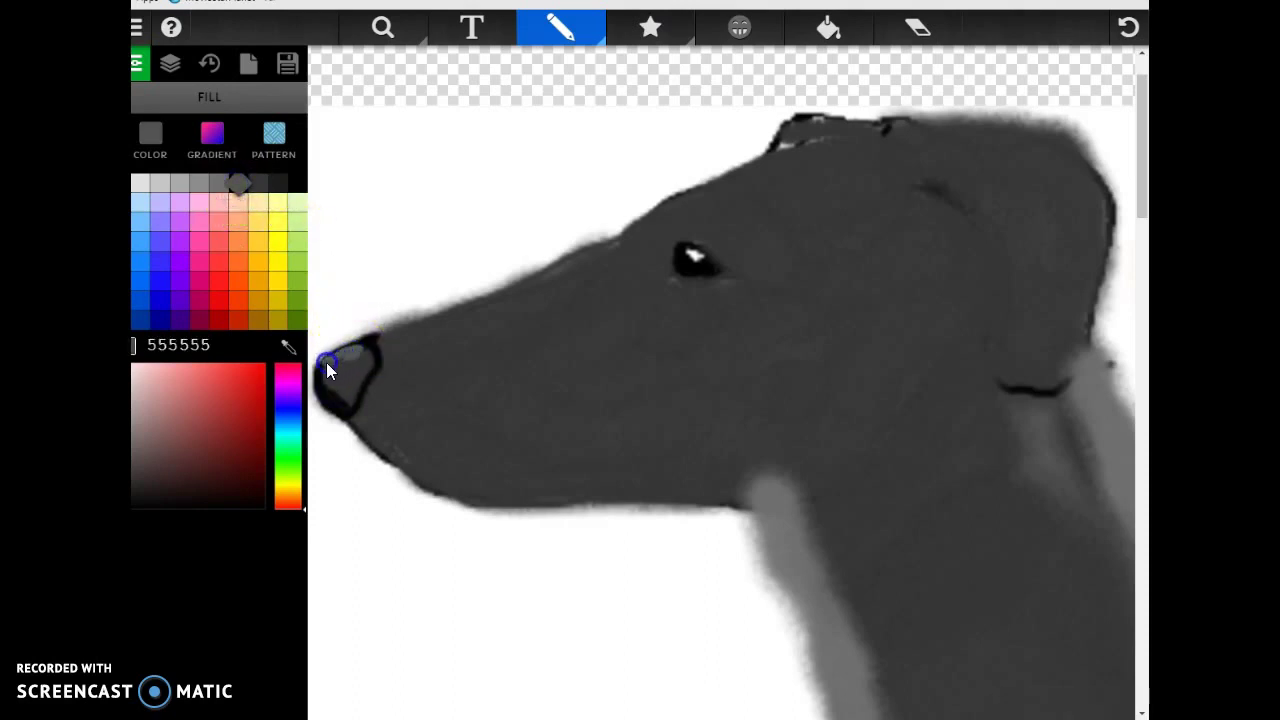
# Set the fill to black 000000, fill in the rest of the nose and darken the rim of the eye
pyautogui.click(289, 183)
pyautogui.click(331, 371)
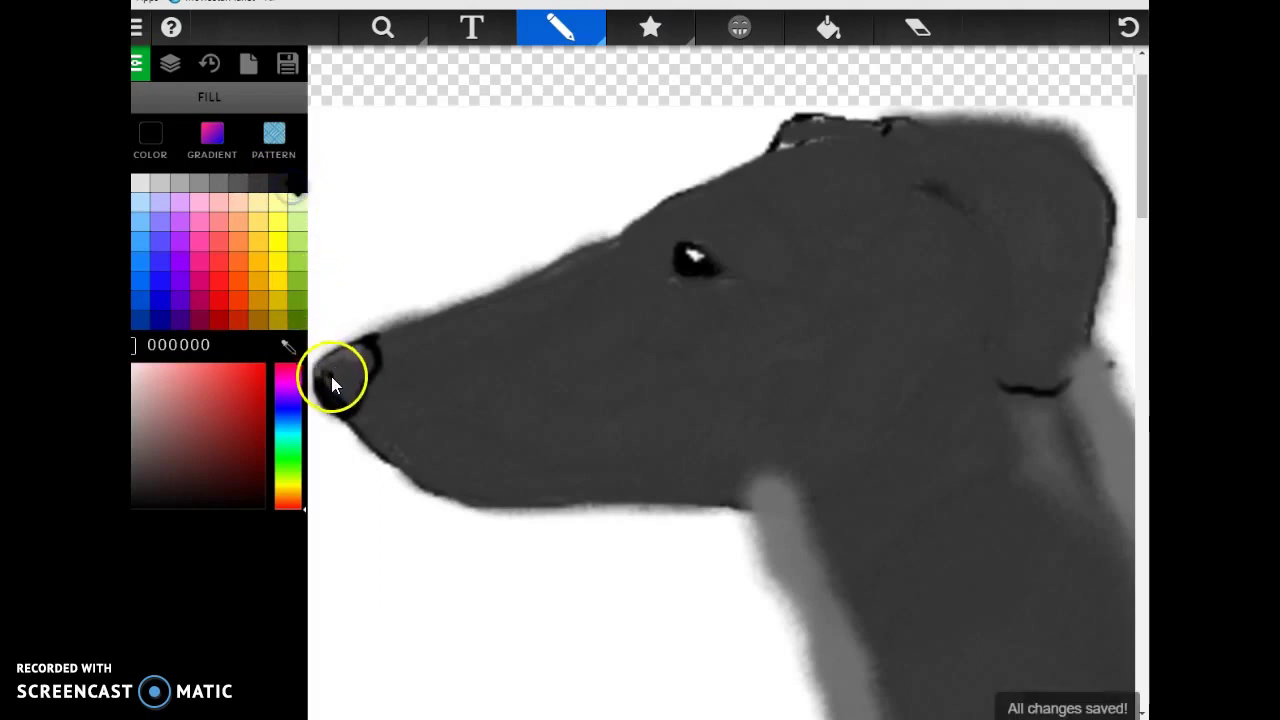
pyautogui.moveTo(327, 376)
pyautogui.mouseDown()
pyautogui.moveTo(356, 361)
pyautogui.moveTo(327, 379)
pyautogui.mouseUp()
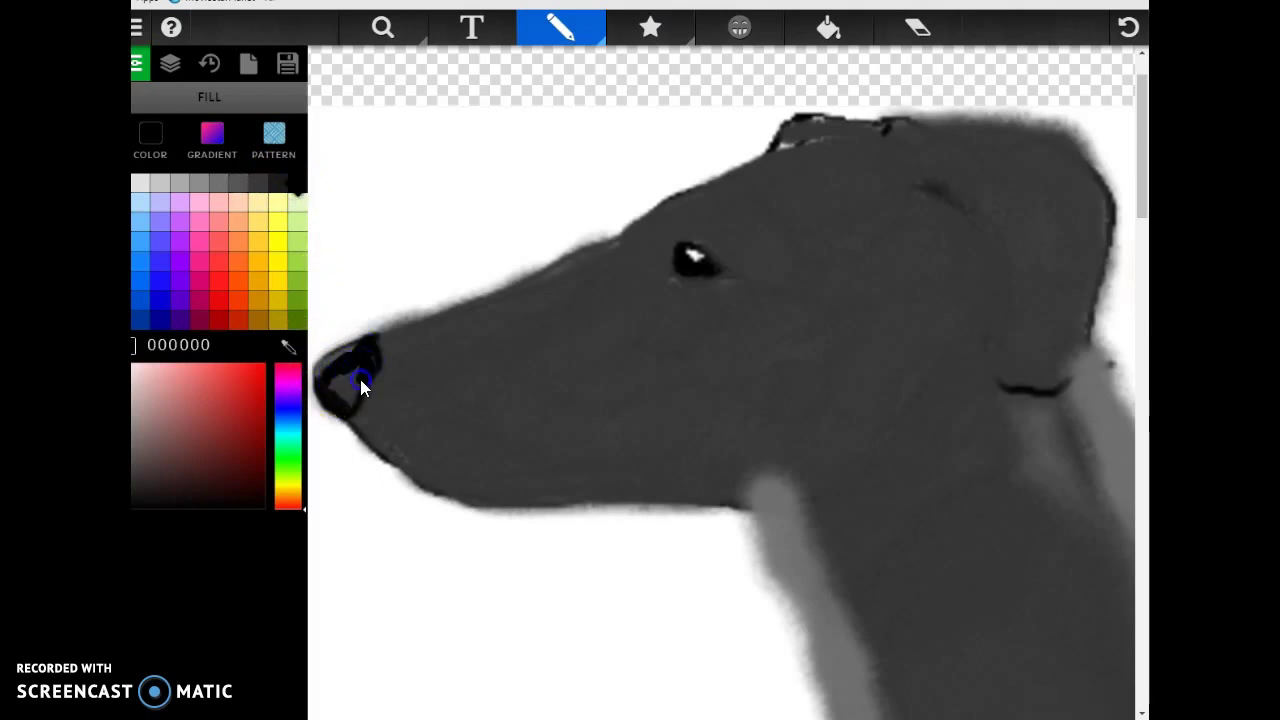
pyautogui.moveTo(360, 366); pyautogui.dragTo(334, 385)
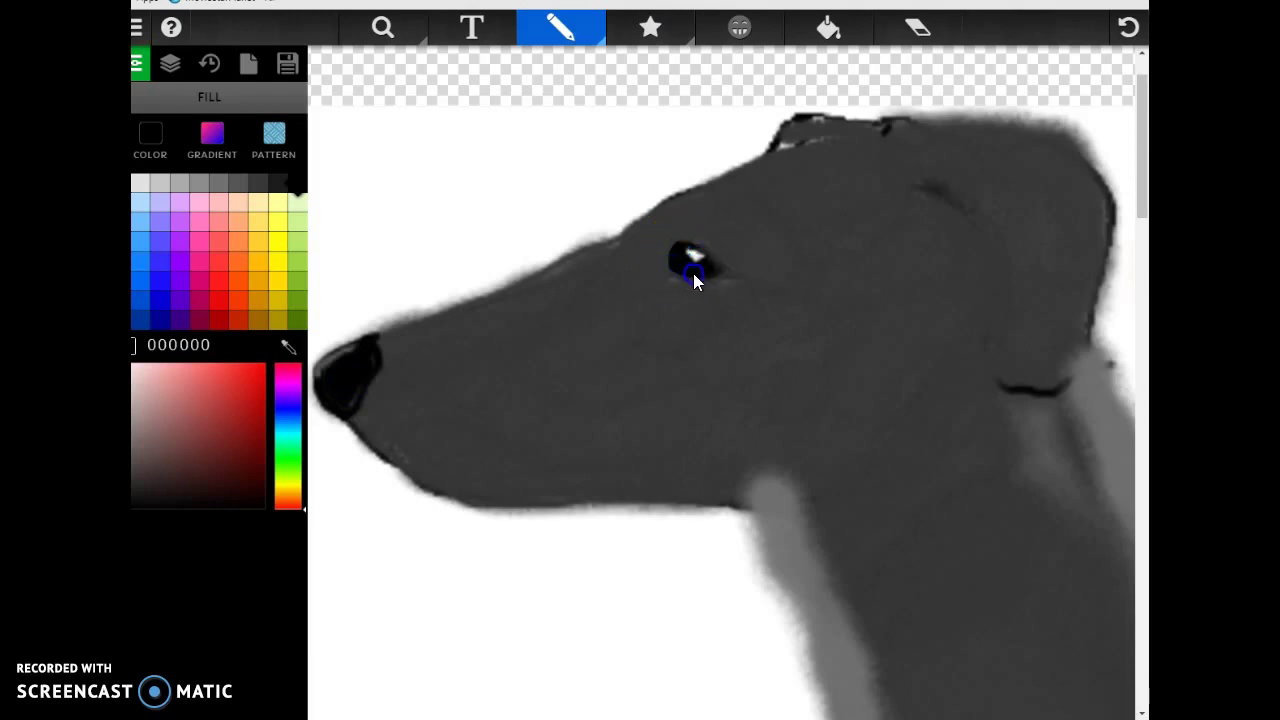
pyautogui.moveTo(720, 266)
pyautogui.mouseDown()
pyautogui.moveTo(703, 248)
pyautogui.moveTo(686, 254)
pyautogui.mouseUp()
# Outline the forehead, muzzle, jaw and upper throat with a thin black pencil line
pyautogui.moveTo(758, 160); pyautogui.dragTo(706, 196)
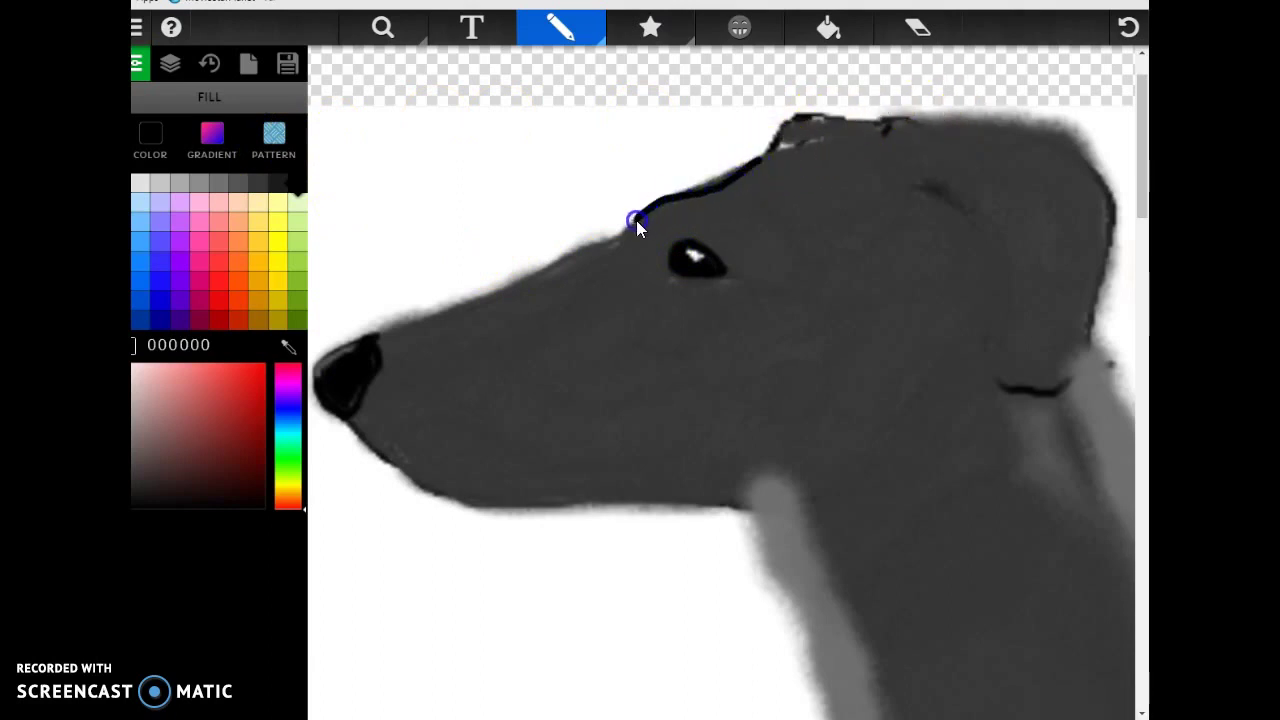
pyautogui.moveTo(501, 296); pyautogui.dragTo(463, 309)
pyautogui.moveTo(392, 340); pyautogui.dragTo(374, 343)
pyautogui.moveTo(382, 462)
pyautogui.mouseDown()
pyautogui.moveTo(347, 415)
pyautogui.moveTo(390, 462)
pyautogui.moveTo(465, 503)
pyautogui.moveTo(716, 503)
pyautogui.moveTo(760, 517)
pyautogui.moveTo(786, 573)
pyautogui.mouseUp()
pyautogui.moveTo(801, 625); pyautogui.dragTo(819, 666)
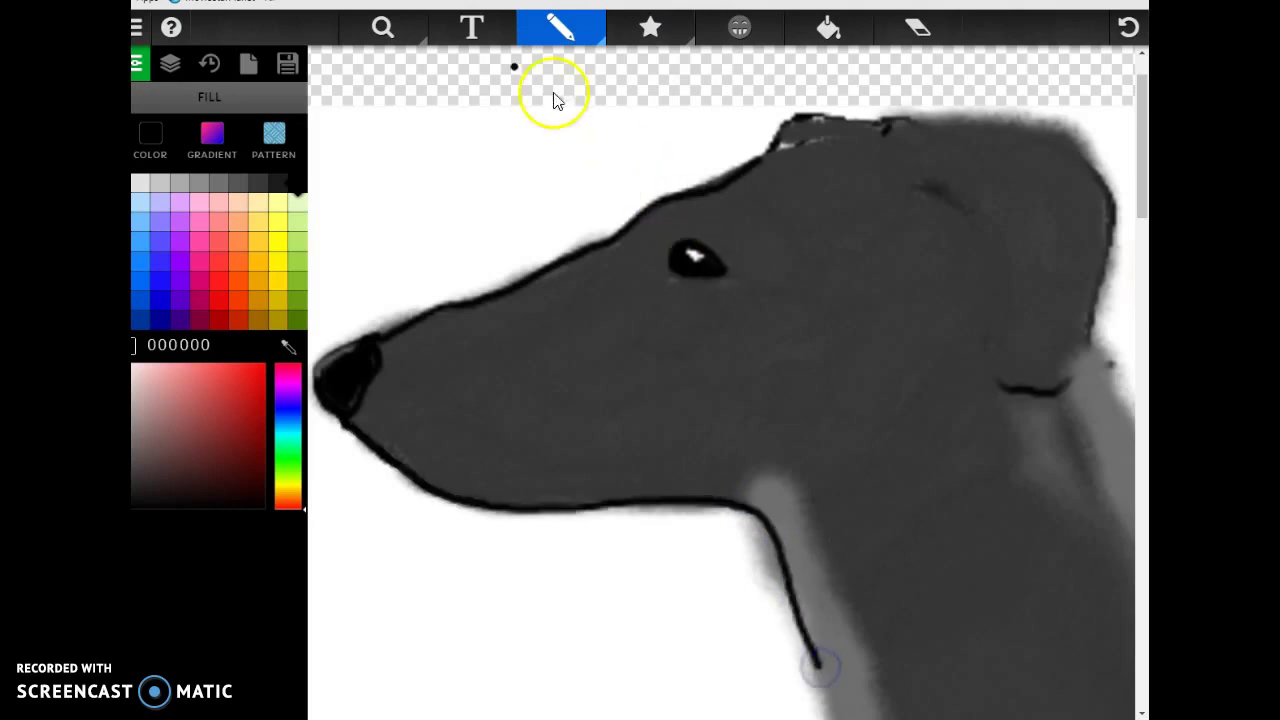
# Draw a thin black outline around the top of the head, the ear and the back of the neck
pyautogui.click(382, 27)
pyautogui.moveTo(1111, 122); pyautogui.dragTo(1111, 156)
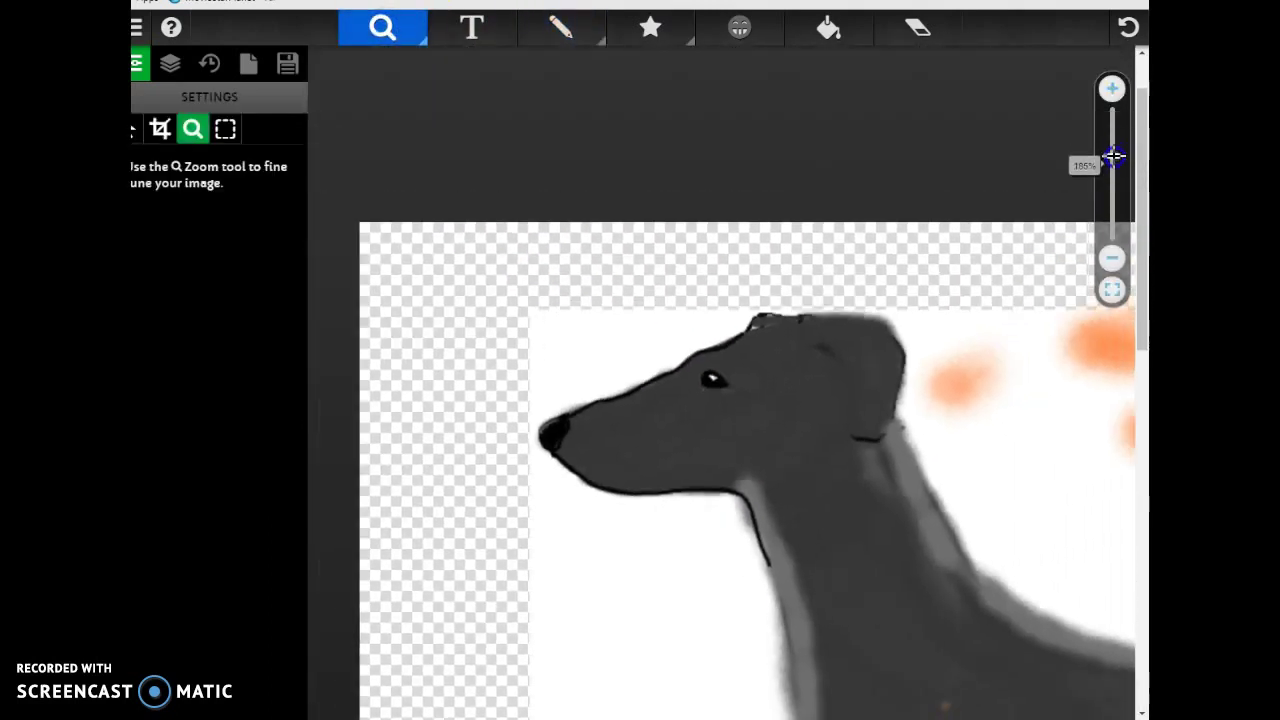
pyautogui.click(545, 27)
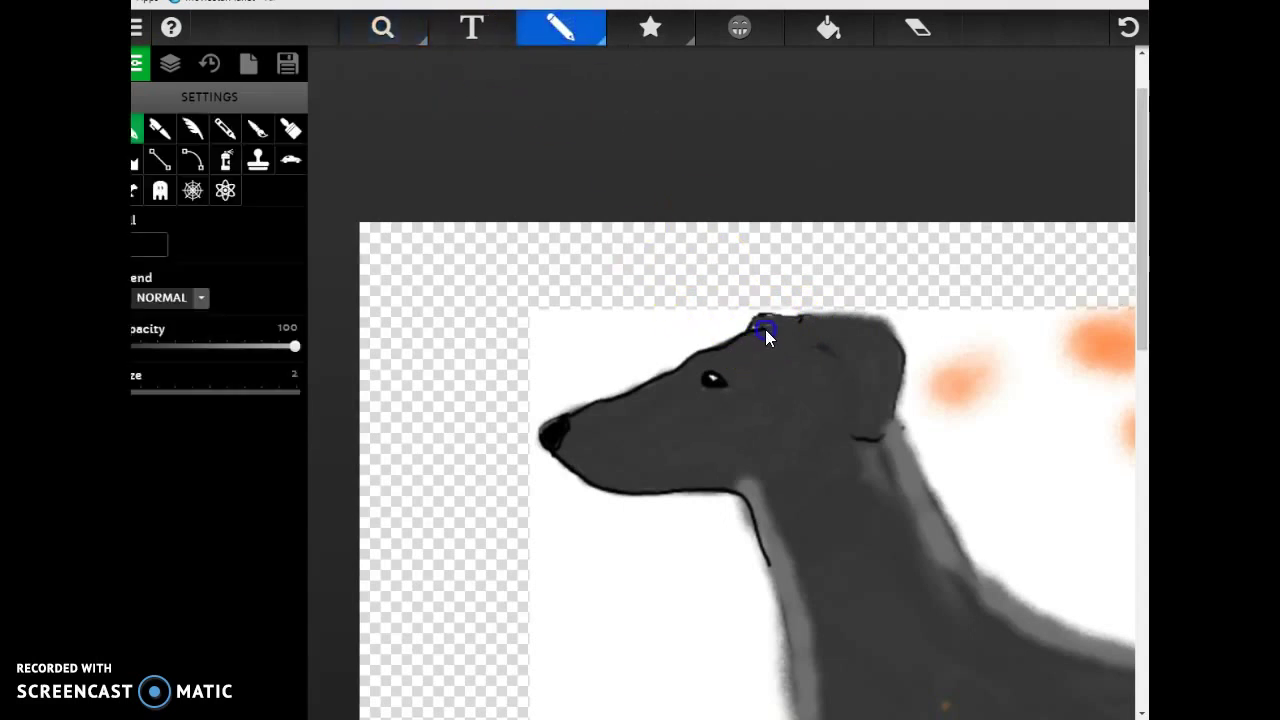
pyautogui.moveTo(804, 319)
pyautogui.mouseDown()
pyautogui.moveTo(896, 332)
pyautogui.moveTo(902, 378)
pyautogui.moveTo(885, 437)
pyautogui.moveTo(851, 434)
pyautogui.moveTo(838, 360)
pyautogui.mouseUp()
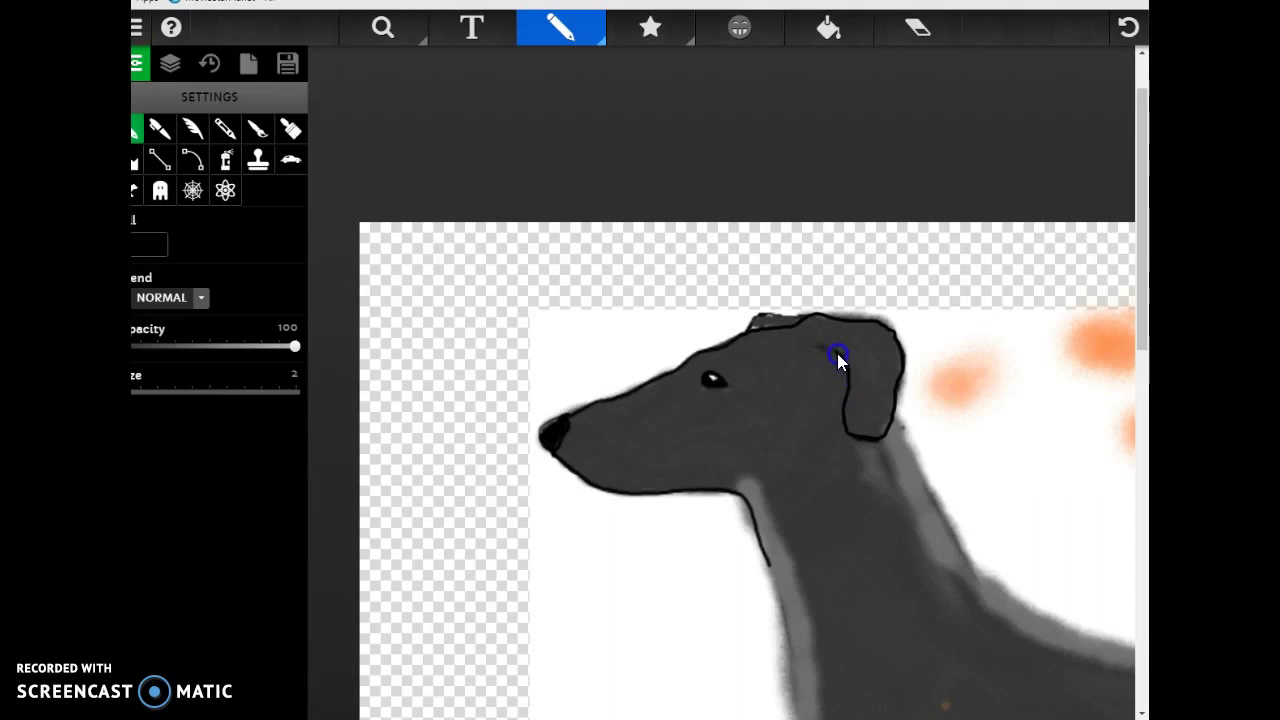
pyautogui.moveTo(896, 421); pyautogui.dragTo(907, 446)
pyautogui.moveTo(947, 533); pyautogui.dragTo(1000, 589)
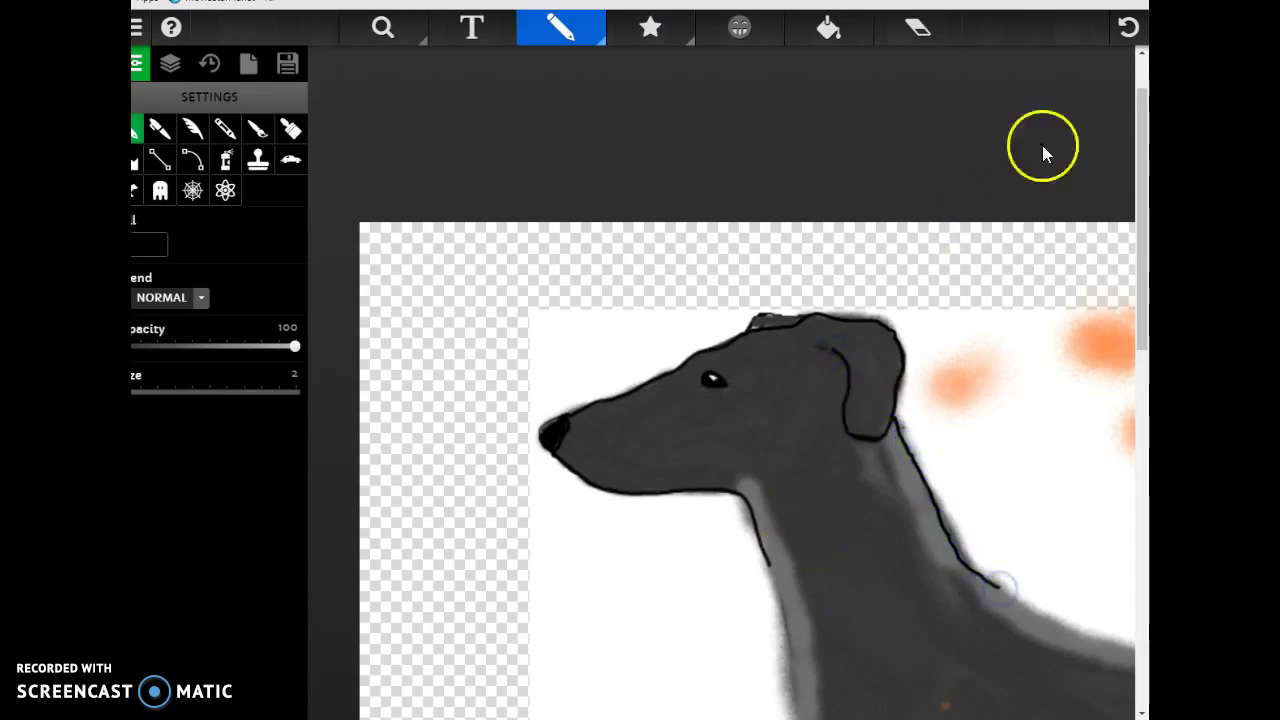
# Continue the black pencil outline from the throat down the front of the chest to the front leg
pyautogui.click(414, 30)
pyautogui.moveTo(1123, 194)
pyautogui.mouseDown()
pyautogui.moveTo(1109, 157)
pyautogui.moveTo(1109, 188)
pyautogui.mouseUp()
pyautogui.moveTo(972, 493); pyautogui.dragTo(817, 283)
pyautogui.click(561, 24)
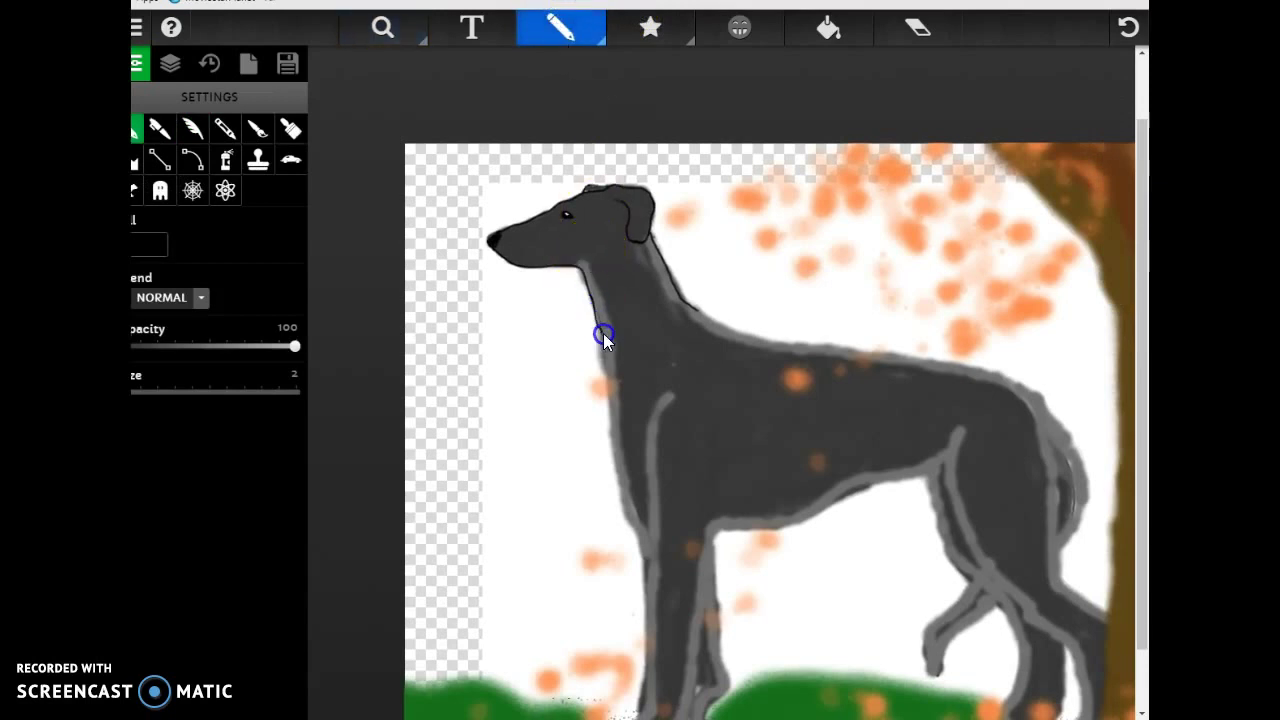
pyautogui.moveTo(606, 369); pyautogui.dragTo(605, 407)
pyautogui.moveTo(622, 515); pyautogui.dragTo(643, 560)
pyautogui.moveTo(677, 391); pyautogui.dragTo(654, 485)
pyautogui.moveTo(660, 624); pyautogui.dragTo(658, 708)
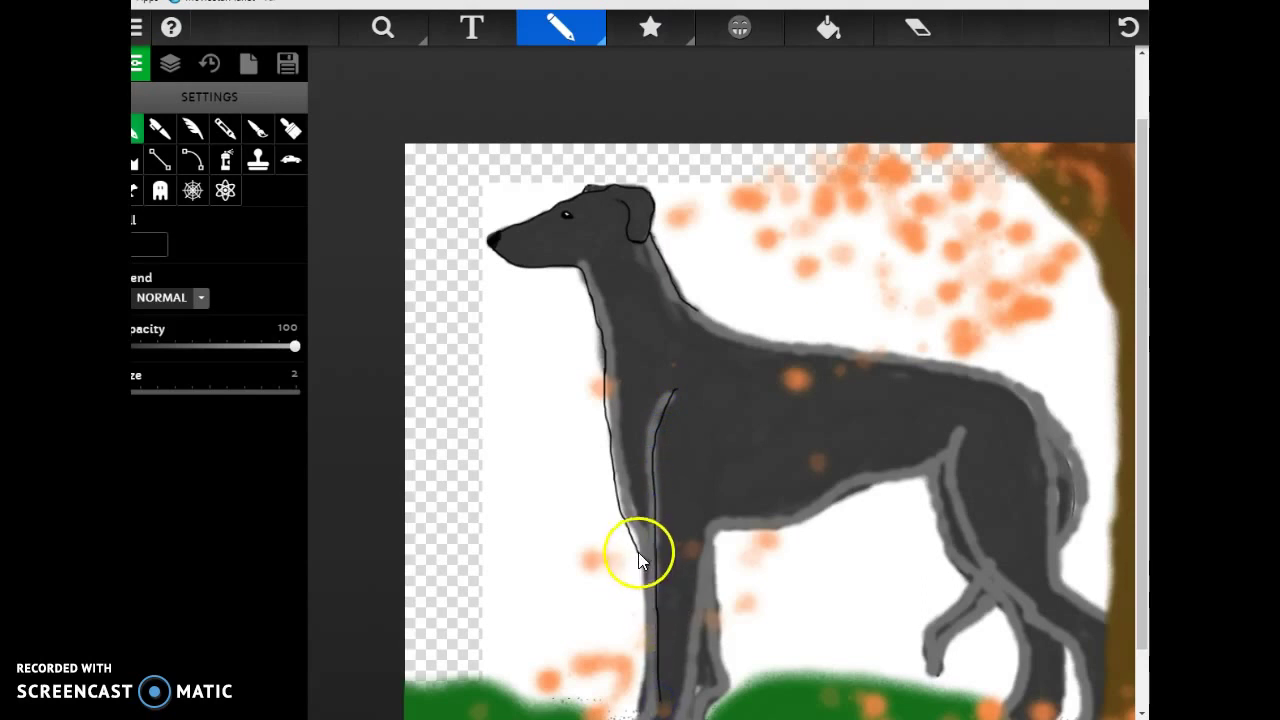
pyautogui.click(640, 560)
pyautogui.click(615, 445)
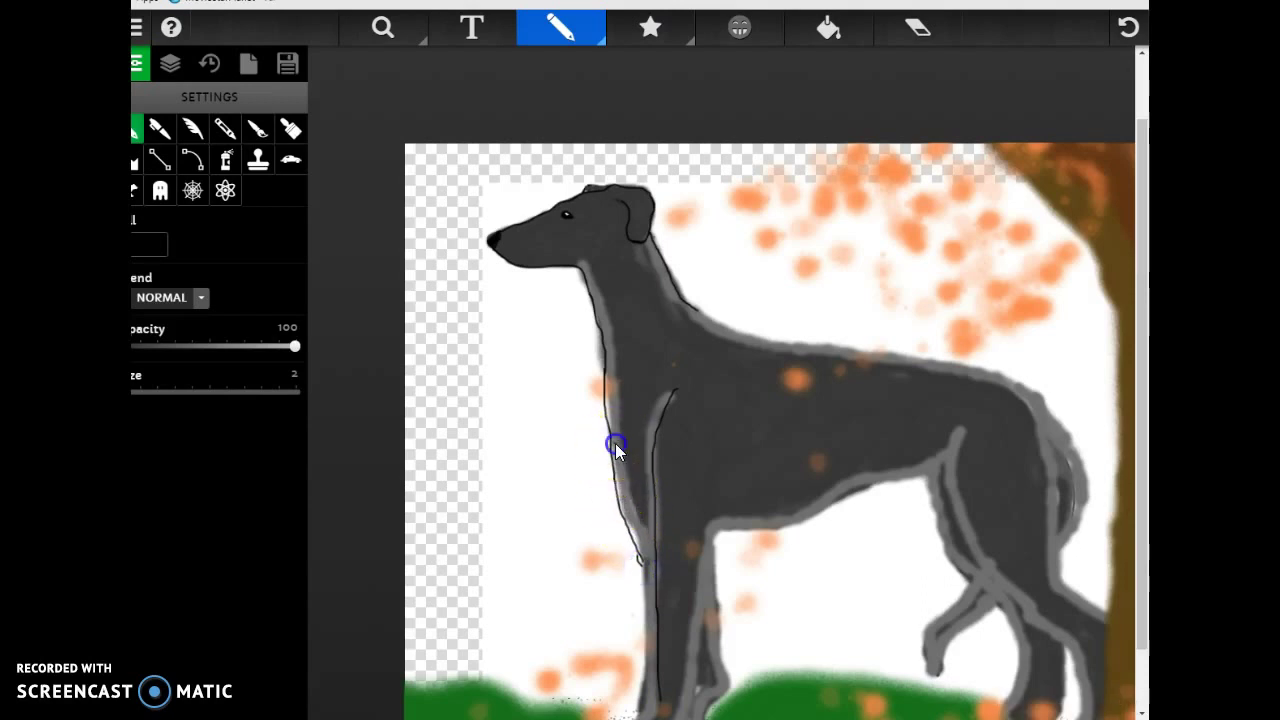
pyautogui.moveTo(637, 552); pyautogui.dragTo(644, 572)
pyautogui.click(642, 601)
pyautogui.moveTo(644, 622); pyautogui.dragTo(651, 700)
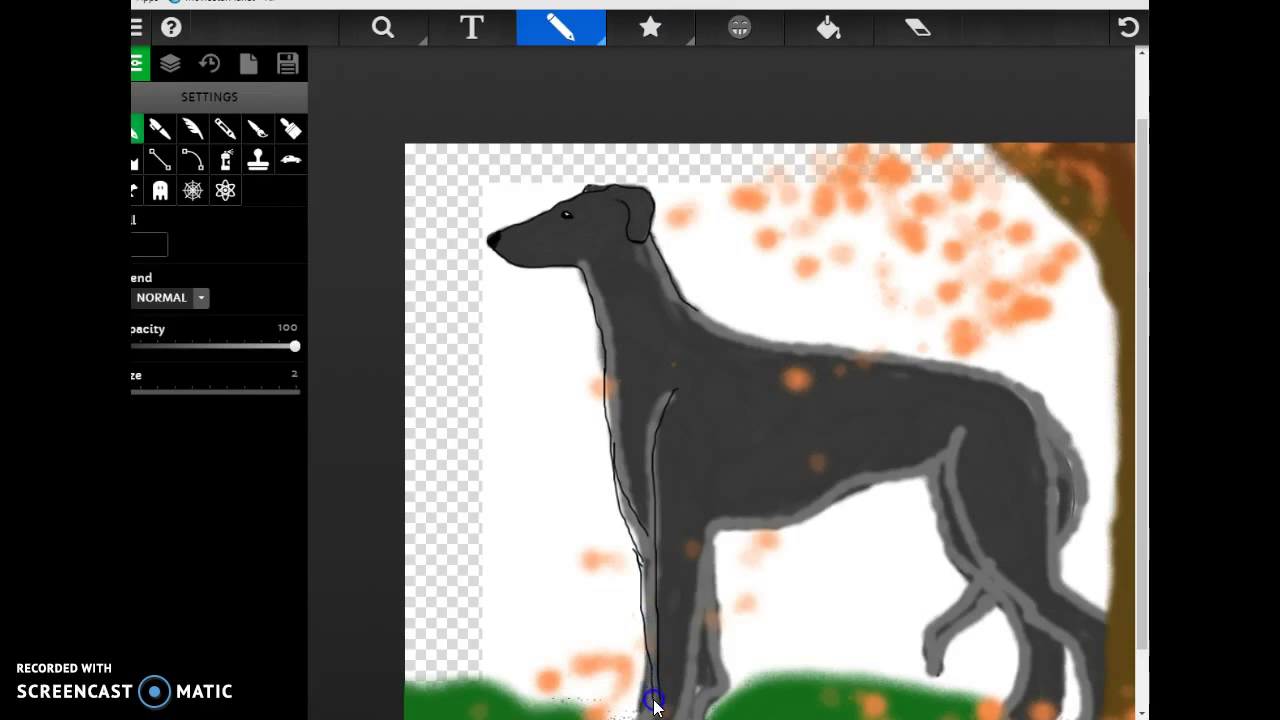
pyautogui.click(1130, 30)
pyautogui.click(1130, 30)
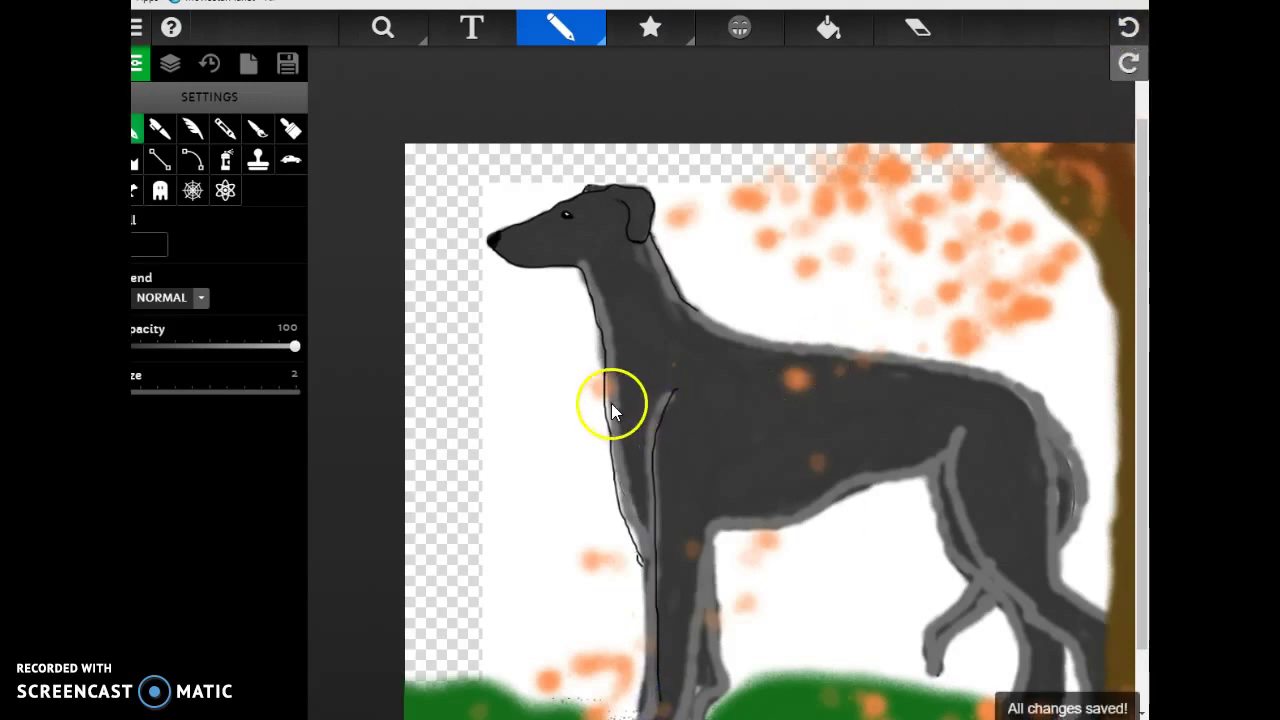
pyautogui.click(1128, 30)
pyautogui.click(1128, 30)
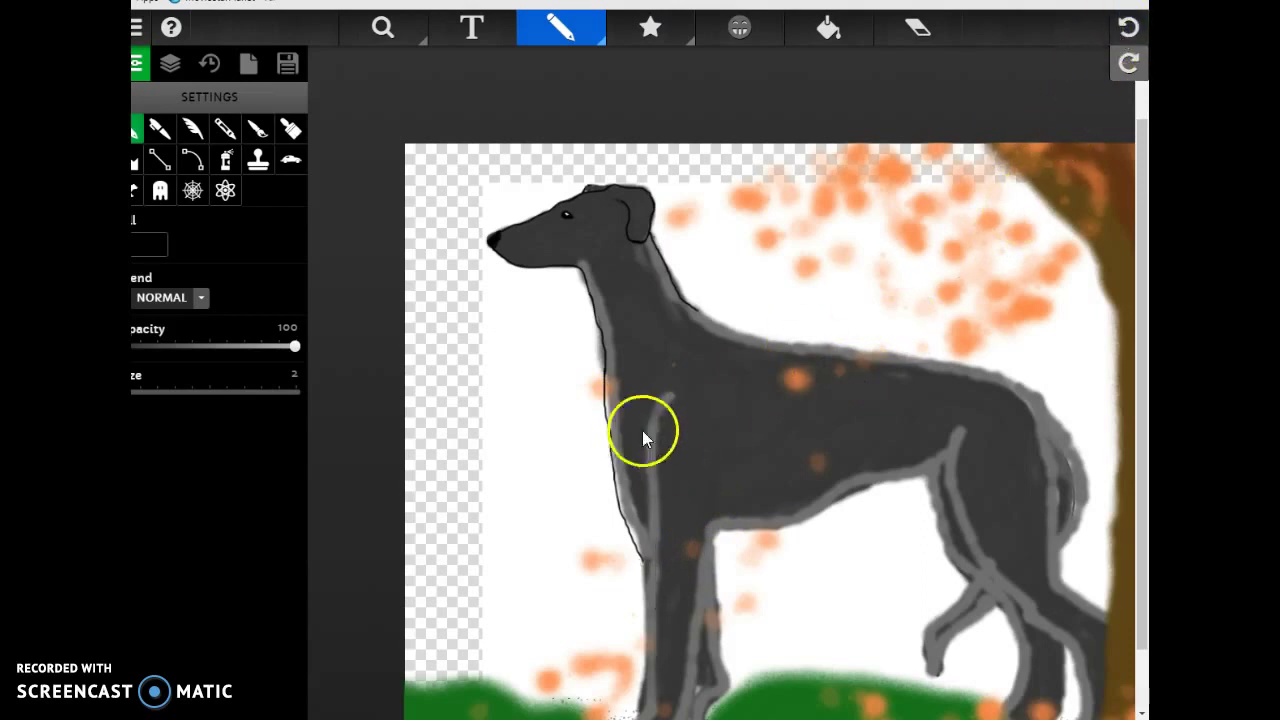
# Outline the shoulder and both front legs in black down to the paws
pyautogui.moveTo(676, 395); pyautogui.dragTo(645, 461)
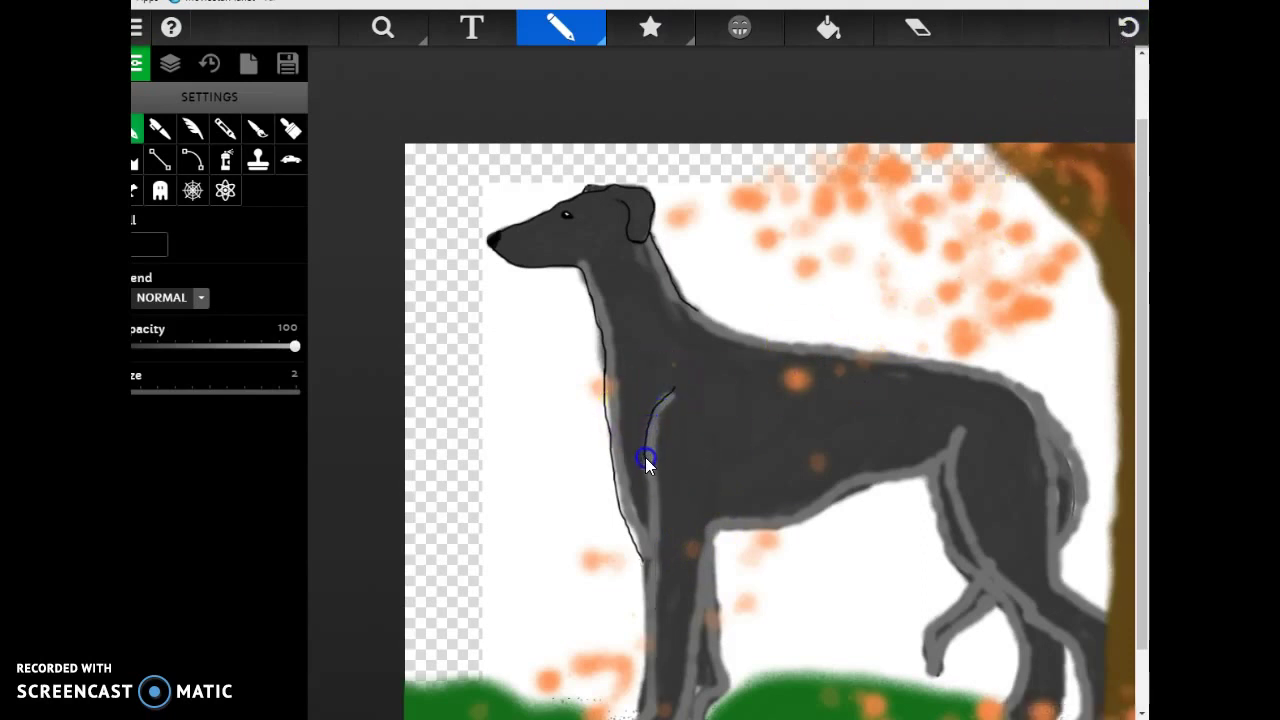
pyautogui.moveTo(641, 513); pyautogui.dragTo(641, 552)
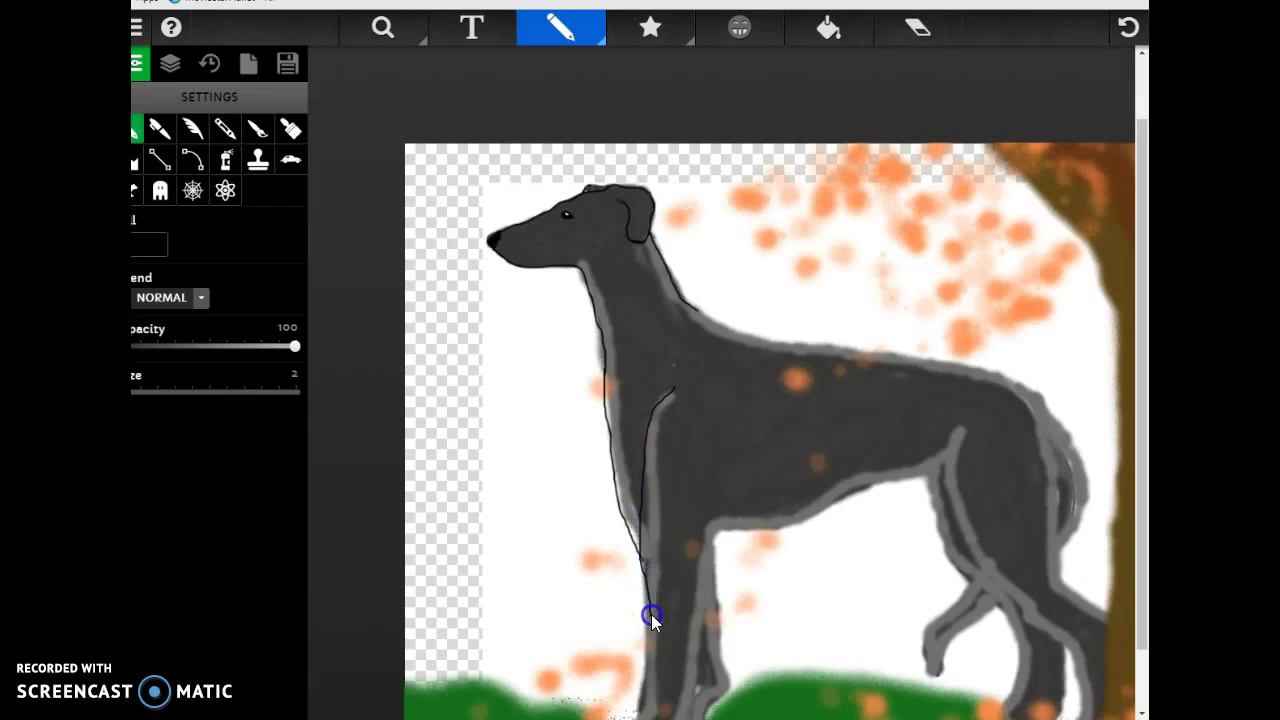
pyautogui.moveTo(647, 665); pyautogui.dragTo(641, 718)
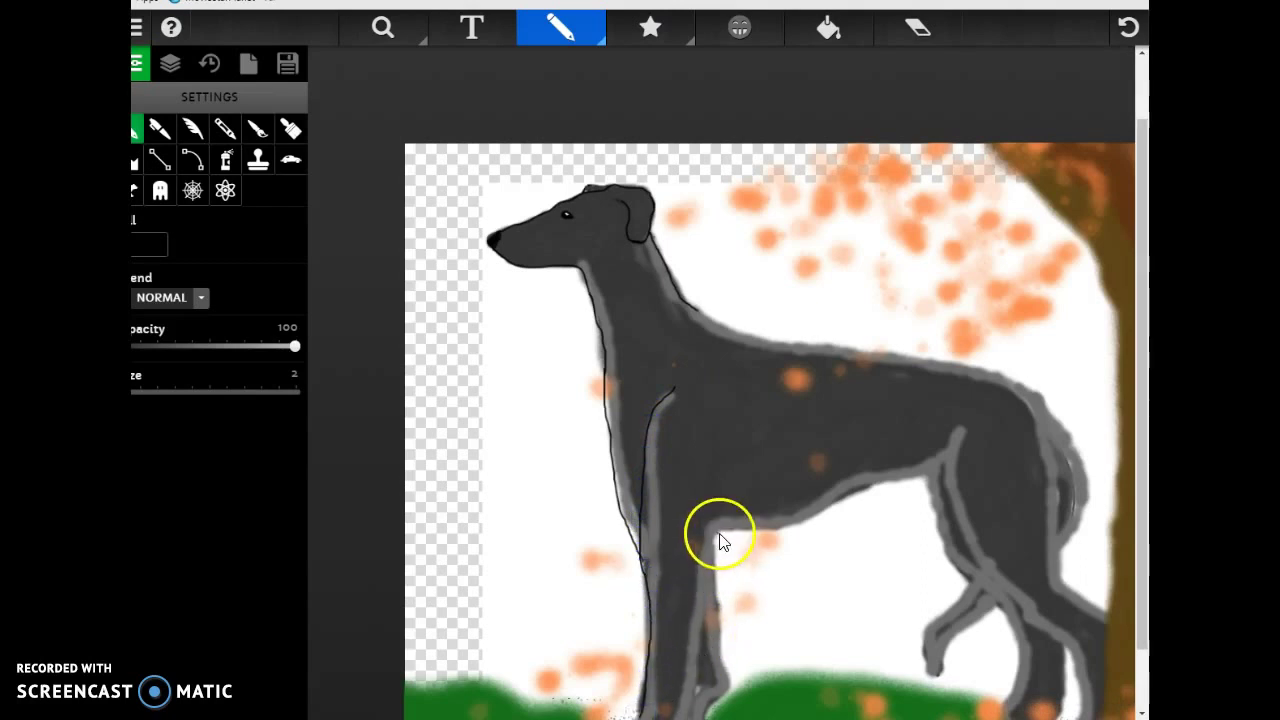
pyautogui.moveTo(702, 560)
pyautogui.mouseDown()
pyautogui.moveTo(692, 672)
pyautogui.moveTo(674, 713)
pyautogui.moveTo(715, 707)
pyautogui.moveTo(722, 697)
pyautogui.moveTo(706, 712)
pyautogui.moveTo(730, 681)
pyautogui.moveTo(715, 535)
pyautogui.mouseUp()
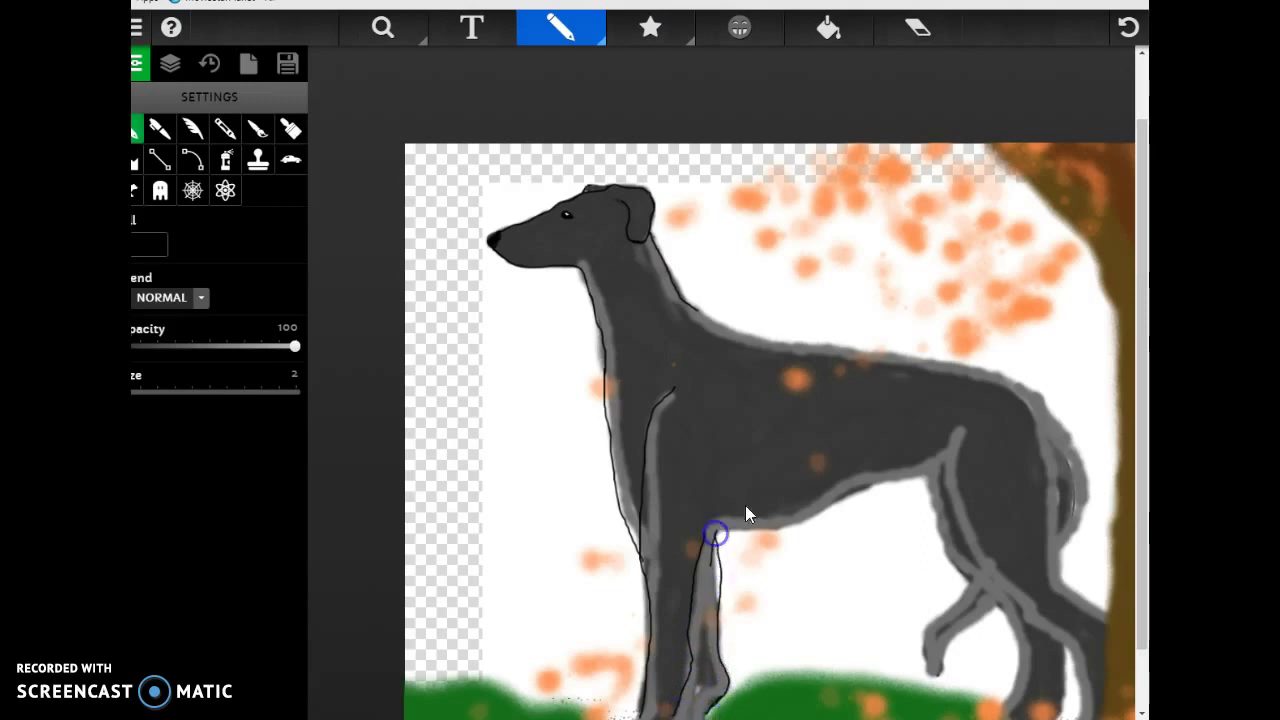
# Draw the black outlines of both front paws and join them to the leg lines
pyautogui.click(383, 27)
pyautogui.moveTo(1120, 182)
pyautogui.mouseDown()
pyautogui.moveTo(1109, 194)
pyautogui.moveTo(1112, 162)
pyautogui.mouseUp()
pyautogui.moveTo(863, 506); pyautogui.dragTo(881, 219)
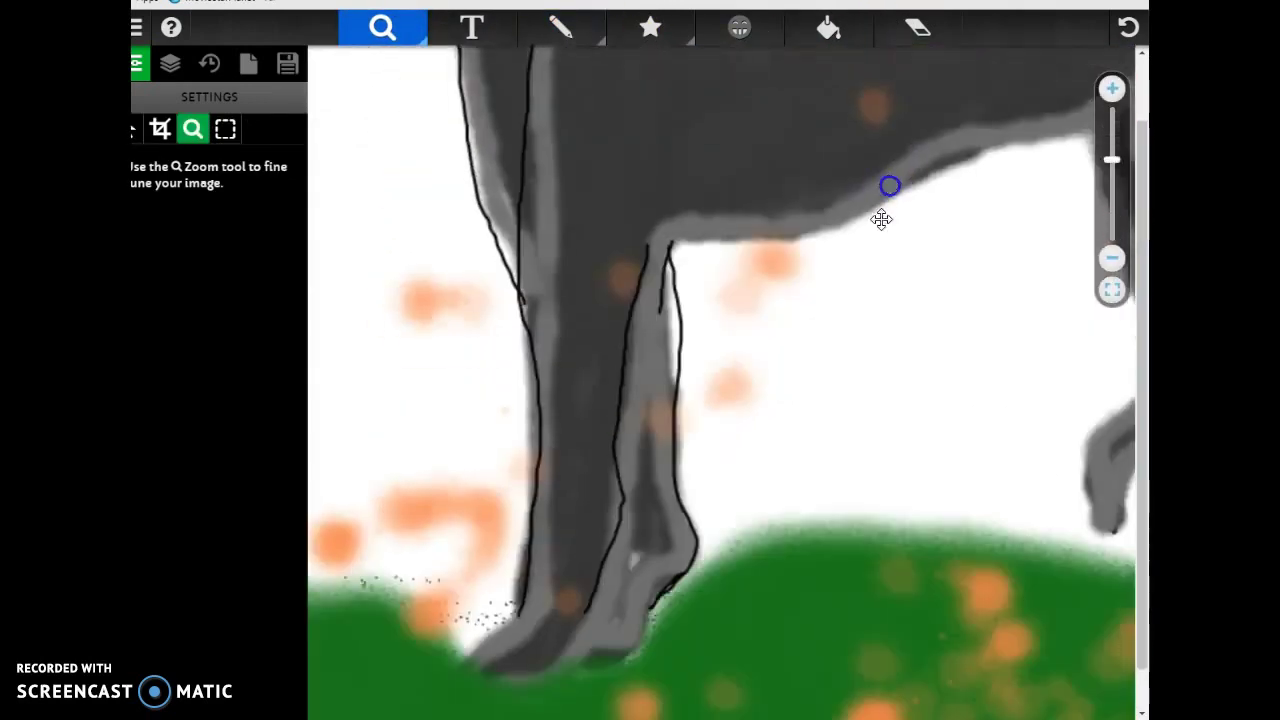
pyautogui.click(562, 25)
pyautogui.moveTo(553, 571)
pyautogui.mouseDown()
pyautogui.moveTo(544, 563)
pyautogui.moveTo(506, 597)
pyautogui.mouseUp()
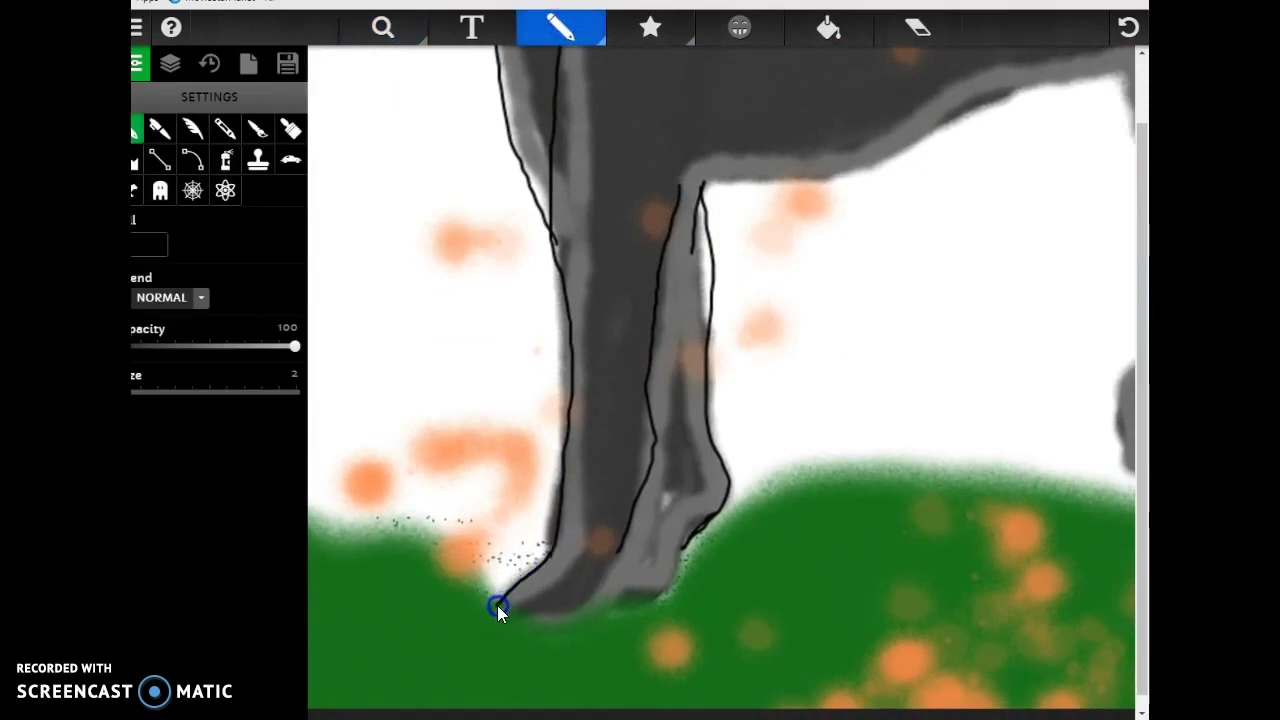
pyautogui.moveTo(548, 611); pyautogui.dragTo(571, 618)
pyautogui.moveTo(685, 545); pyautogui.dragTo(702, 528)
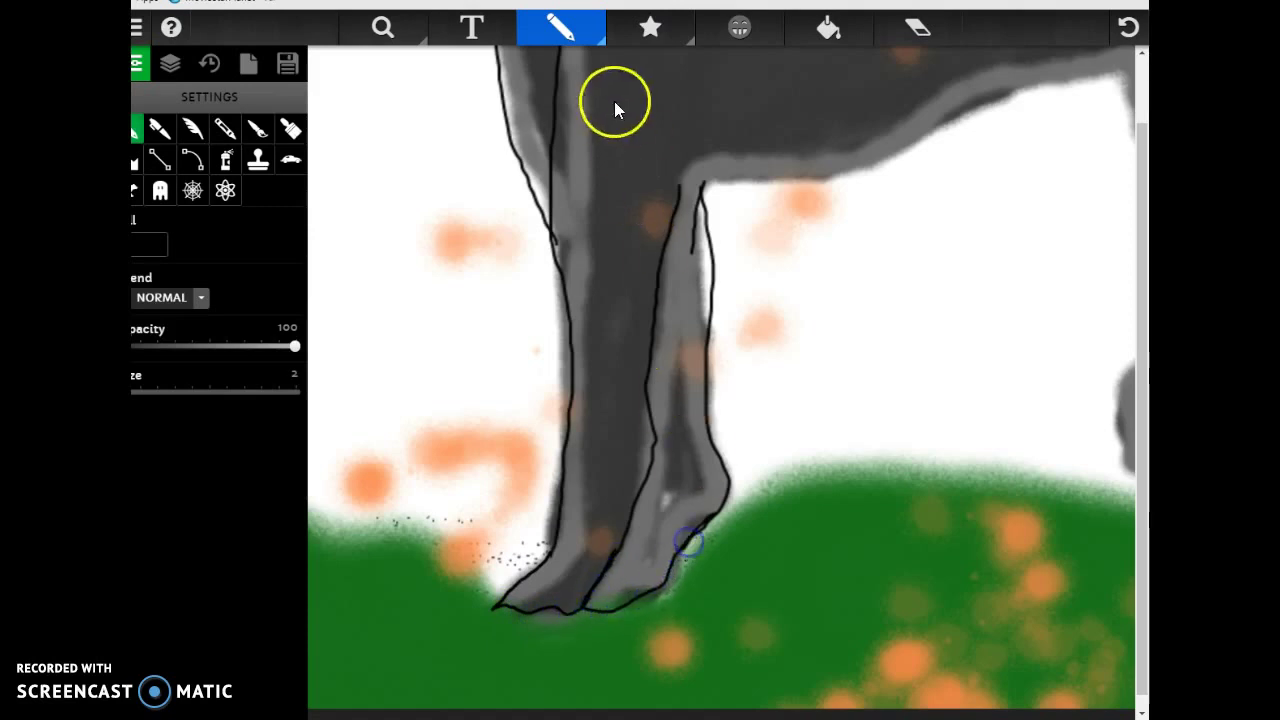
# Shade both front paws and the rear leg's joint with black spray at size 25, undoing the first dab at size 57
pyautogui.click(238, 166)
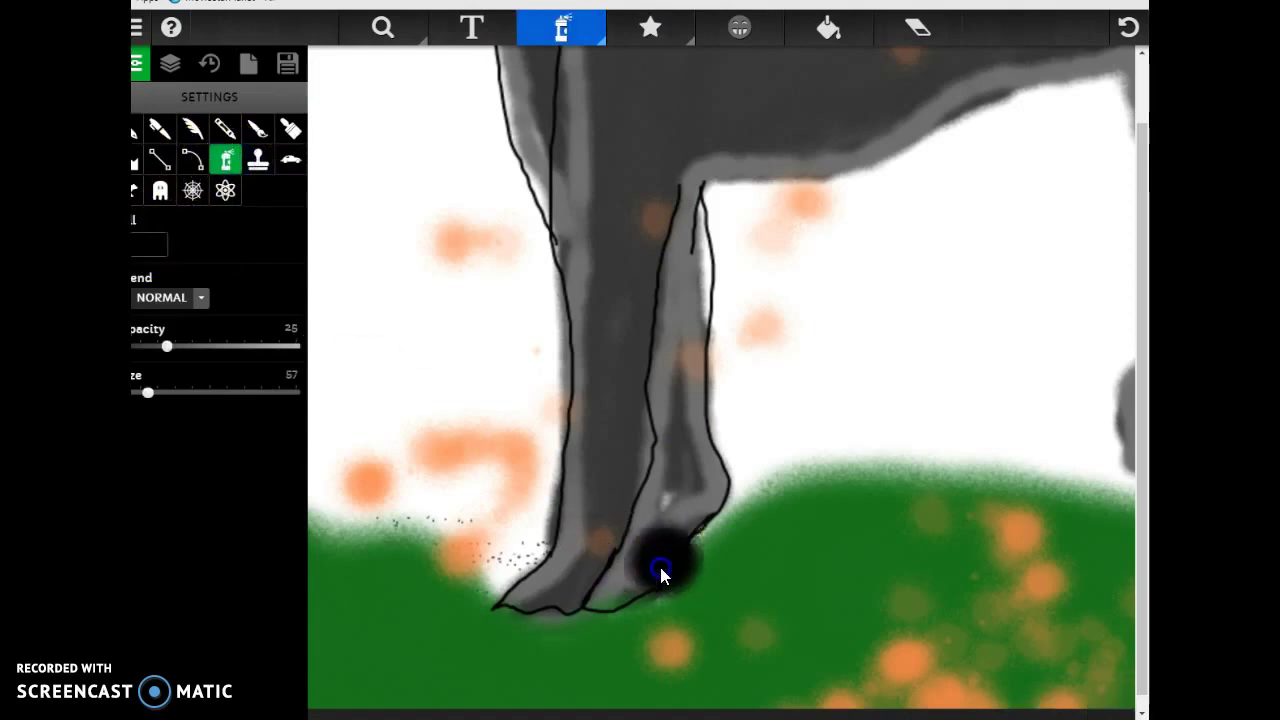
pyautogui.click(1128, 27)
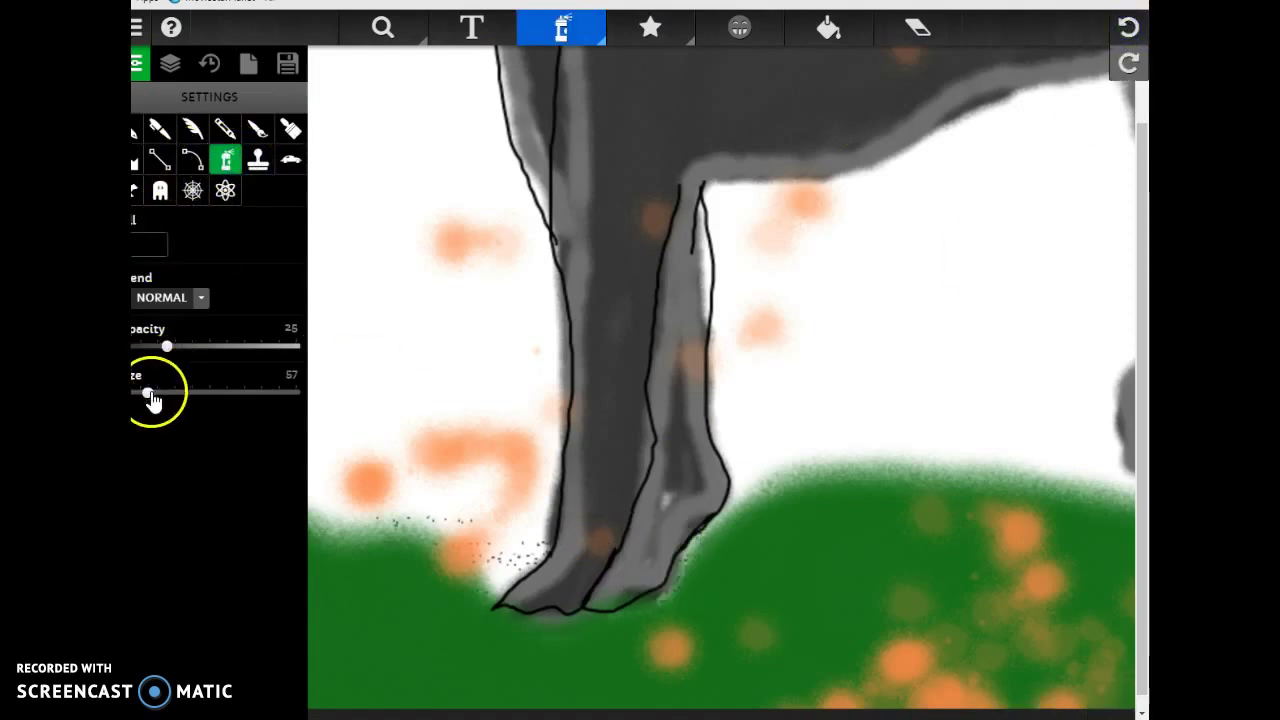
pyautogui.moveTo(150, 398); pyautogui.dragTo(140, 392)
pyautogui.click(709, 460)
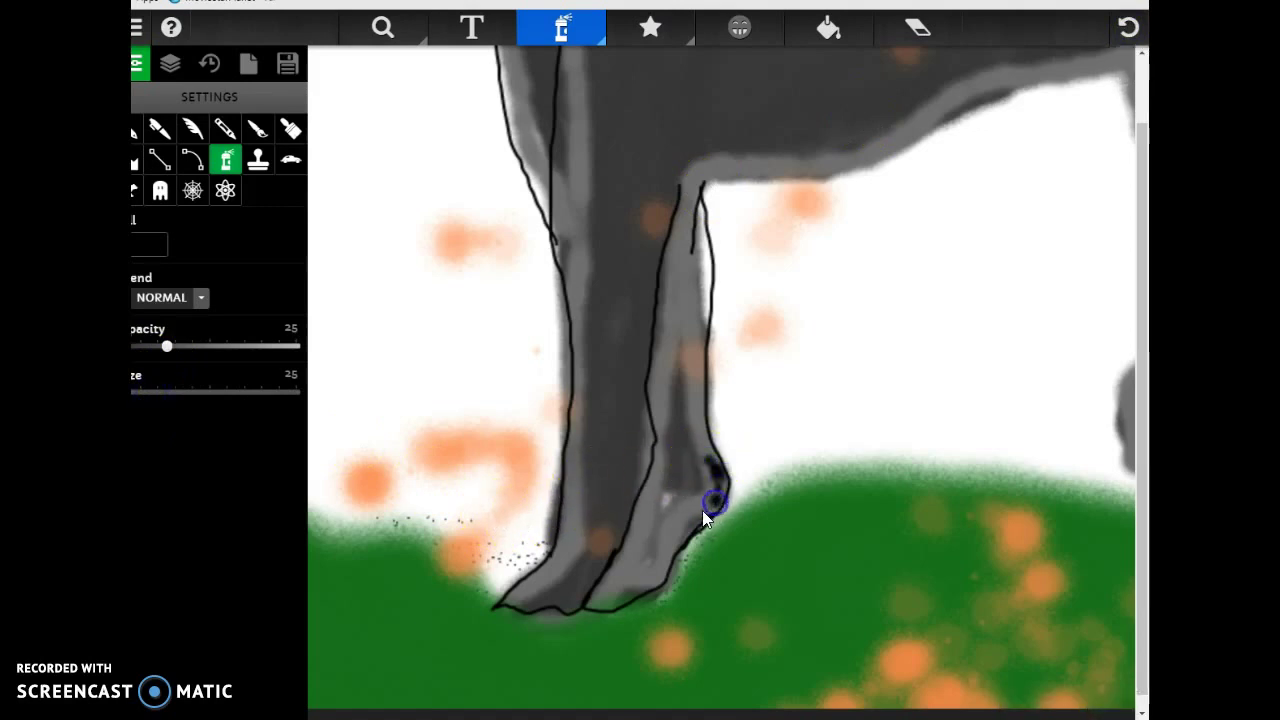
pyautogui.click(720, 472)
pyautogui.click(609, 580)
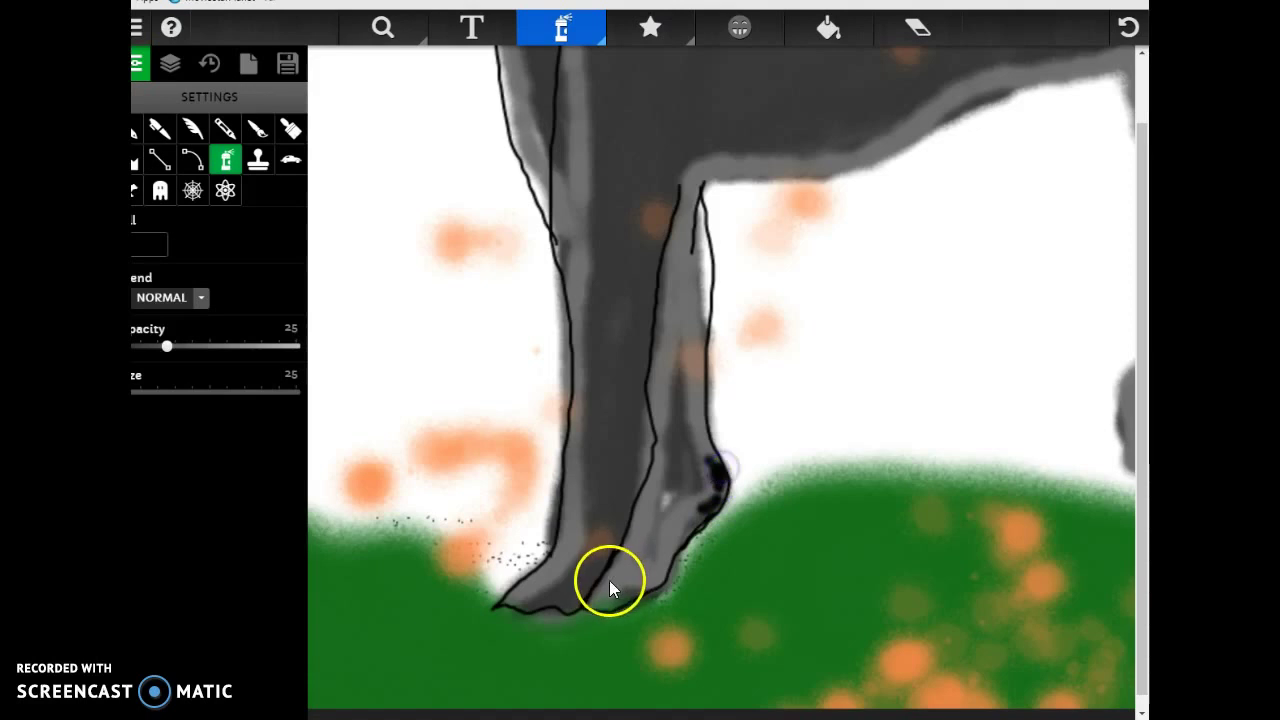
pyautogui.moveTo(590, 601)
pyautogui.mouseDown()
pyautogui.moveTo(612, 573)
pyautogui.moveTo(622, 598)
pyautogui.mouseUp()
pyautogui.moveTo(537, 575)
pyautogui.mouseDown()
pyautogui.moveTo(513, 590)
pyautogui.moveTo(529, 605)
pyautogui.mouseUp()
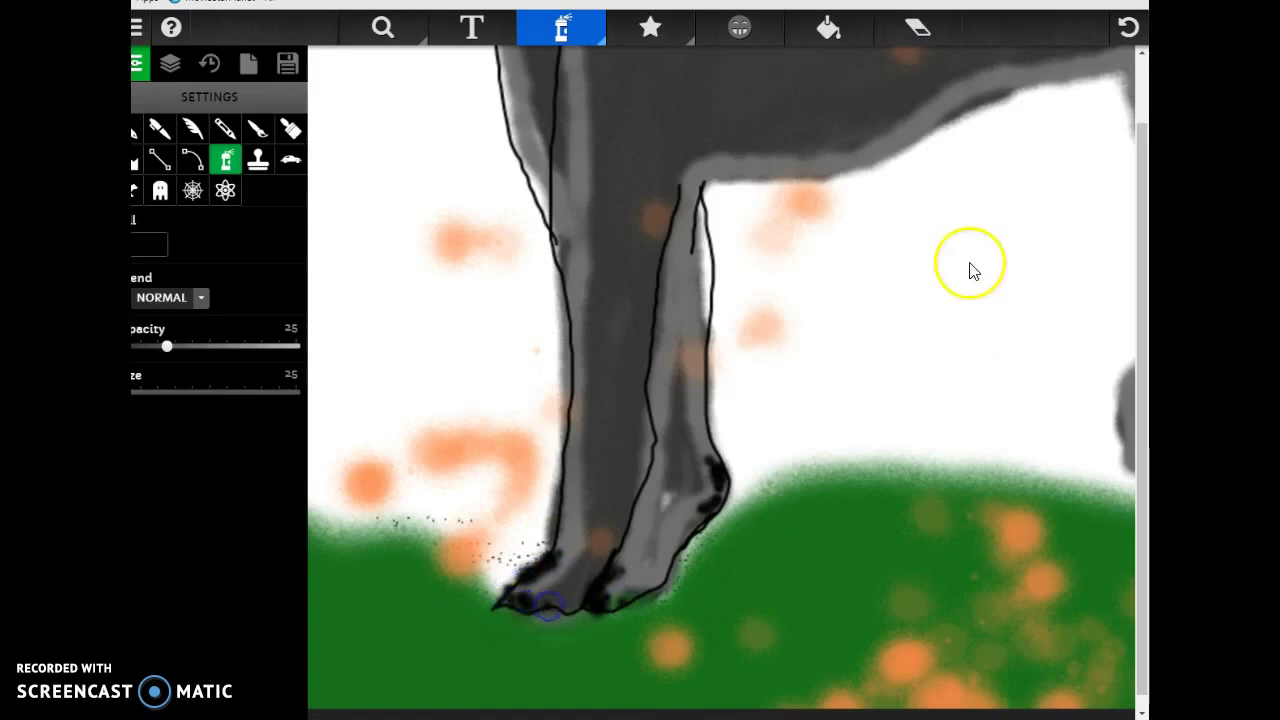
# Outline the dog's back in black from the base of the neck over the rump with the size 2 pencil at opacity 100
pyautogui.click(382, 27)
pyautogui.moveTo(1112, 160); pyautogui.dragTo(1112, 212)
pyautogui.moveTo(920, 183); pyautogui.dragTo(883, 246)
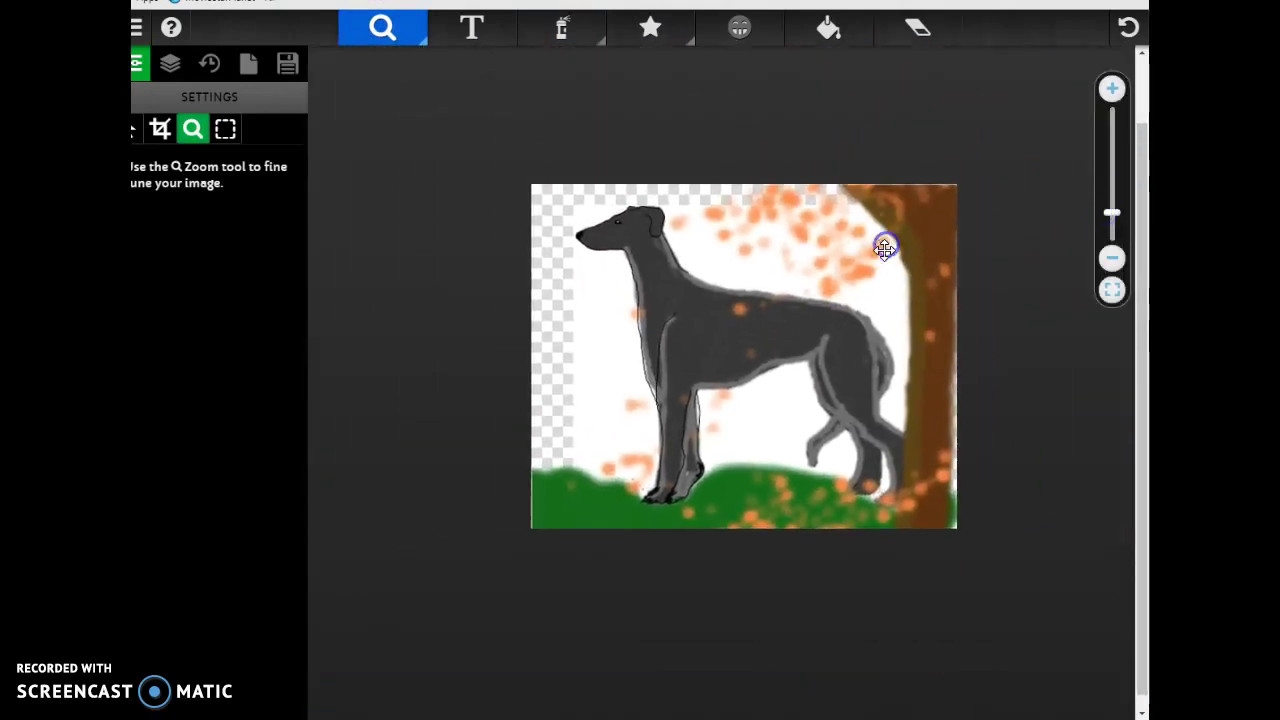
pyautogui.moveTo(1108, 209); pyautogui.dragTo(1110, 194)
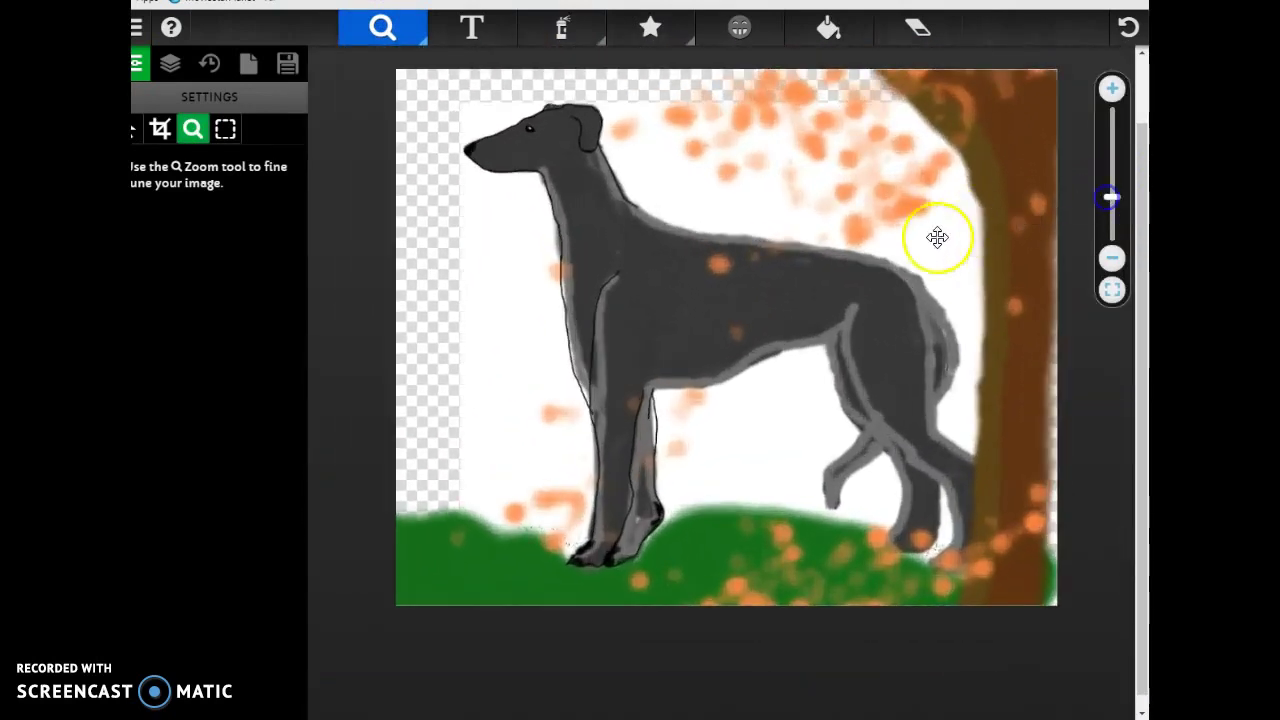
pyautogui.moveTo(934, 237); pyautogui.dragTo(886, 246)
pyautogui.moveTo(1118, 191); pyautogui.dragTo(1112, 170)
pyautogui.moveTo(977, 280); pyautogui.dragTo(894, 357)
pyautogui.moveTo(634, 129)
pyautogui.mouseDown()
pyautogui.moveTo(757, 269)
pyautogui.moveTo(756, 250)
pyautogui.moveTo(774, 266)
pyautogui.mouseUp()
pyautogui.click(563, 28)
pyautogui.click(140, 138)
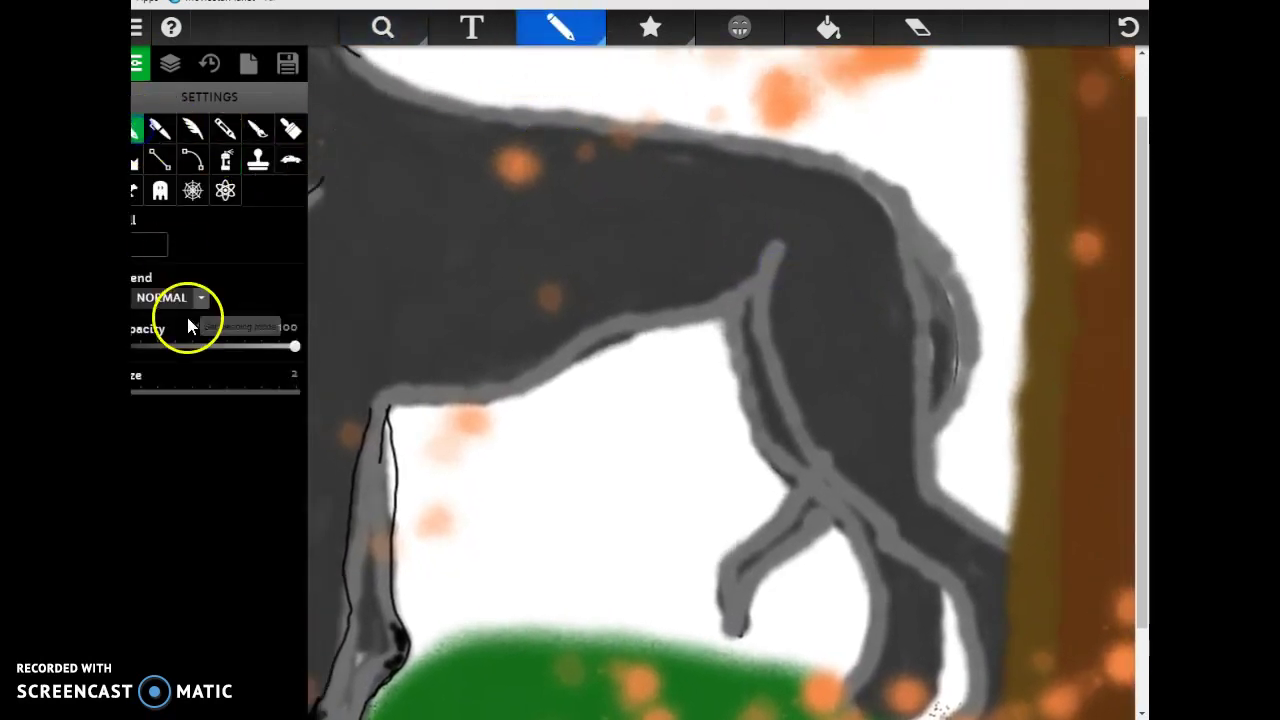
pyautogui.moveTo(368, 62); pyautogui.dragTo(488, 107)
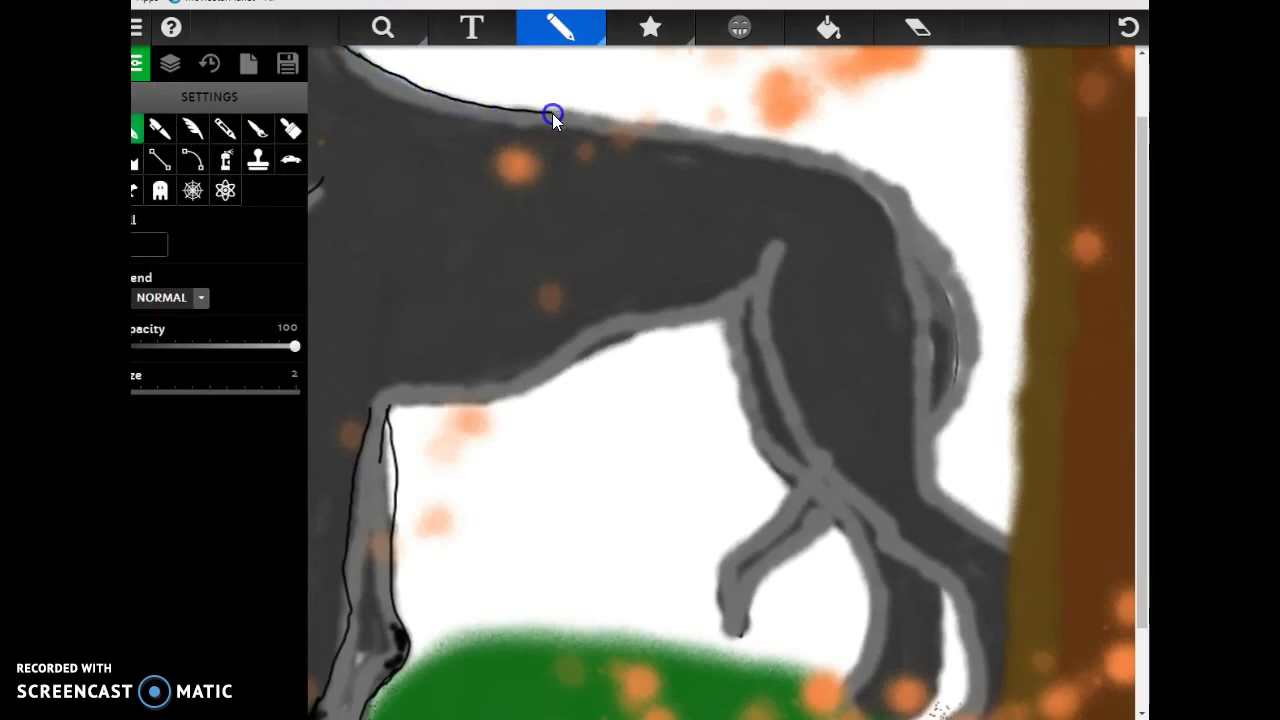
pyautogui.moveTo(607, 118)
pyautogui.mouseDown()
pyautogui.moveTo(849, 163)
pyautogui.moveTo(890, 184)
pyautogui.mouseUp()
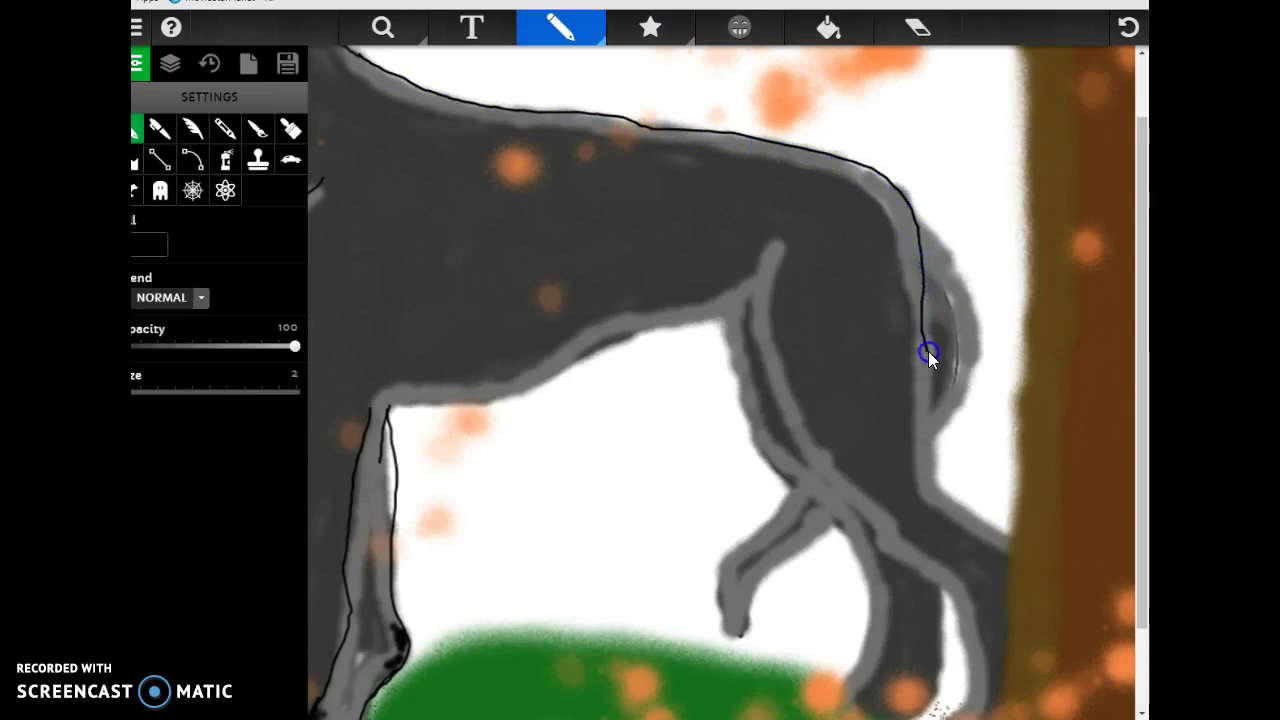
# Outline the back of the near hind leg to the tree, and the tail including its tip between the legs
pyautogui.moveTo(934, 429)
pyautogui.mouseDown()
pyautogui.moveTo(938, 494)
pyautogui.moveTo(1016, 534)
pyautogui.mouseUp()
pyautogui.moveTo(917, 216); pyautogui.dragTo(974, 316)
pyautogui.moveTo(977, 360)
pyautogui.mouseDown()
pyautogui.moveTo(974, 403)
pyautogui.moveTo(934, 437)
pyautogui.mouseUp()
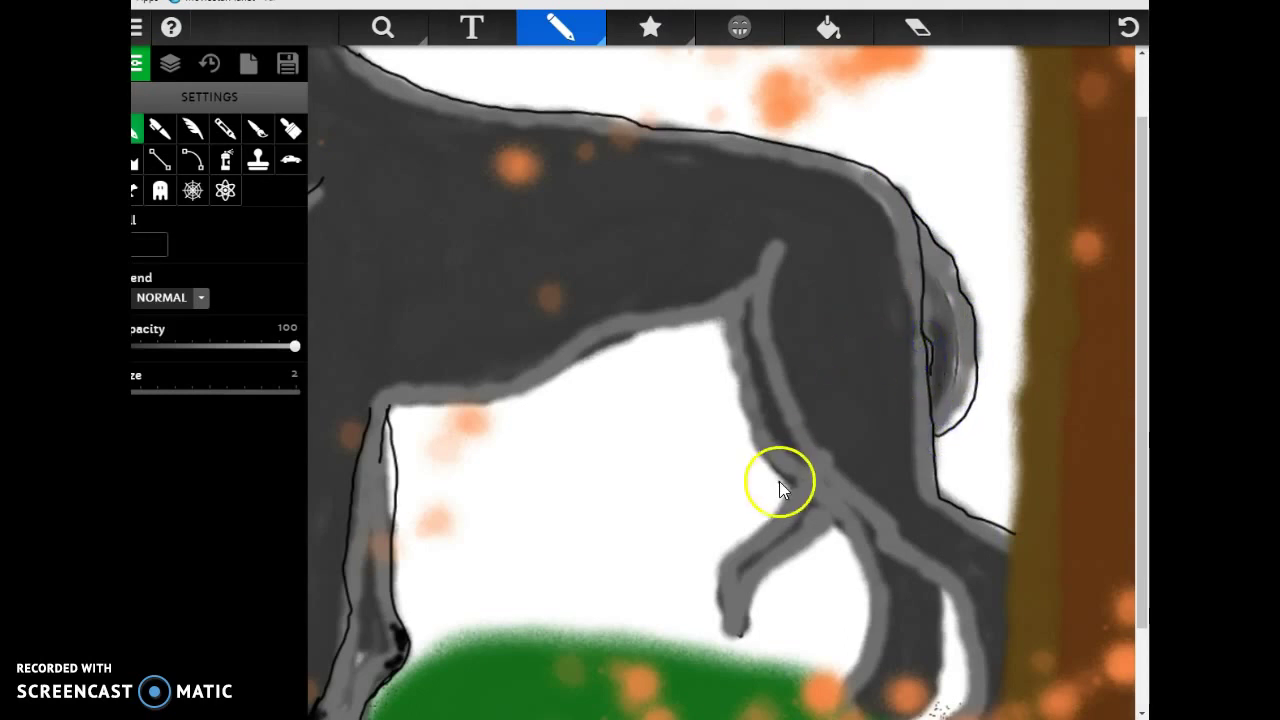
pyautogui.moveTo(792, 479); pyautogui.dragTo(753, 543)
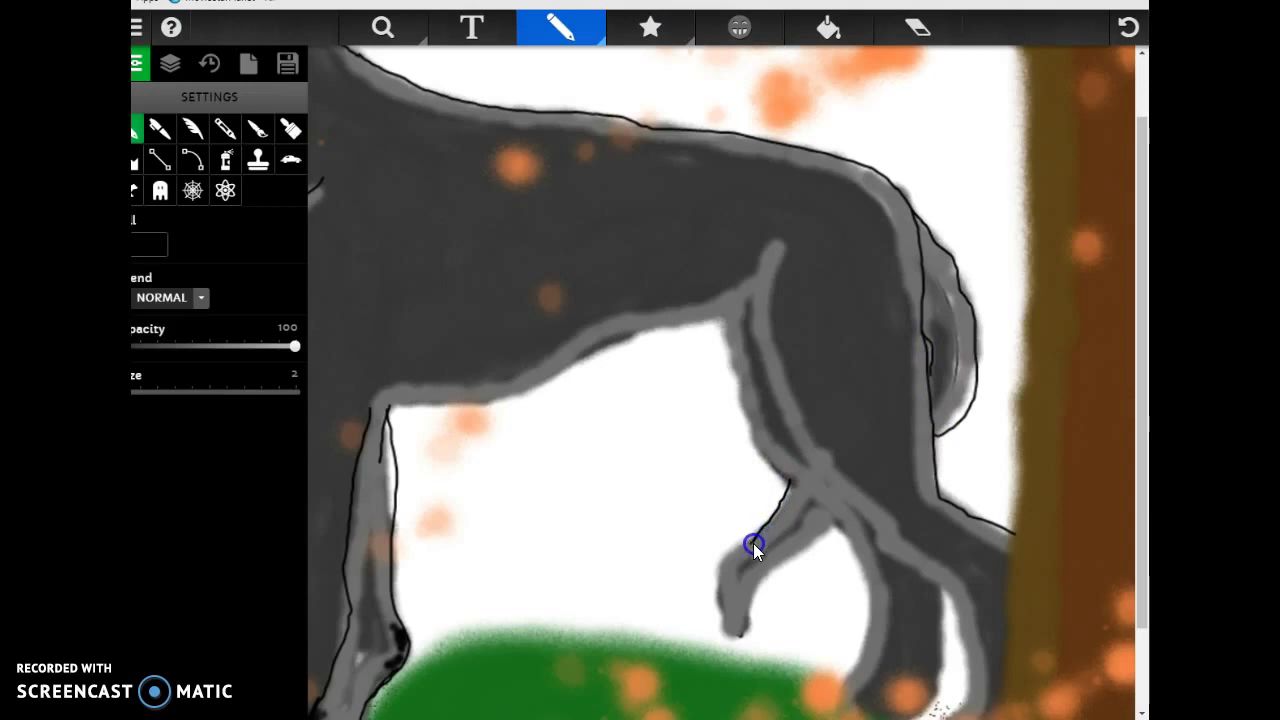
pyautogui.moveTo(724, 614)
pyautogui.mouseDown()
pyautogui.moveTo(731, 634)
pyautogui.moveTo(760, 586)
pyautogui.moveTo(834, 536)
pyautogui.mouseUp()
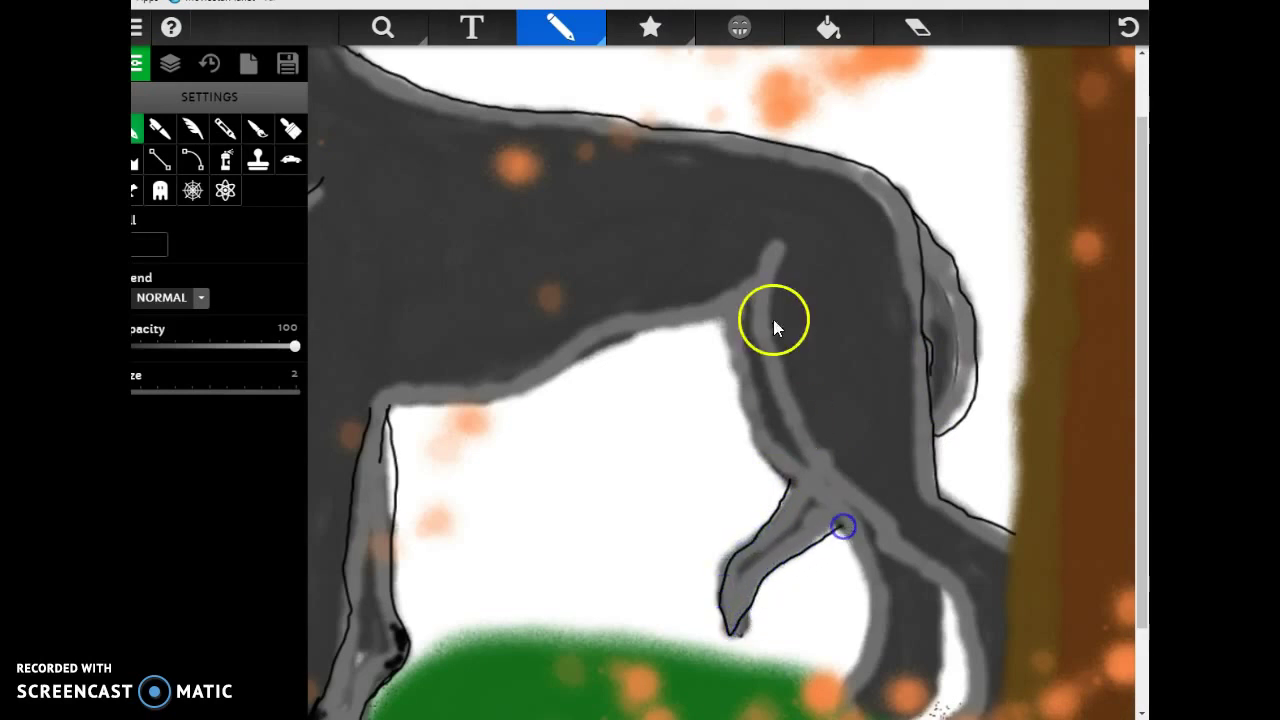
# Outline the front edge of the near hind leg and the underside of the belly to the front leg
pyautogui.moveTo(759, 378); pyautogui.dragTo(811, 461)
pyautogui.moveTo(884, 517); pyautogui.dragTo(946, 585)
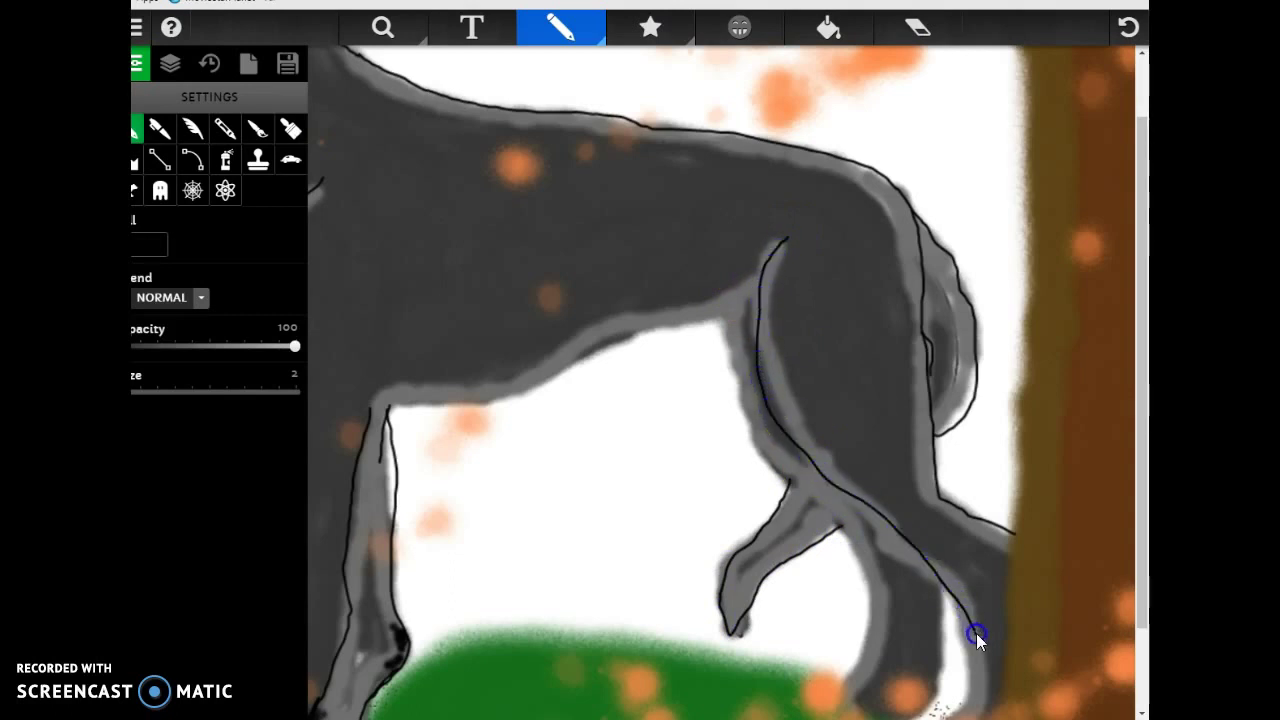
pyautogui.moveTo(676, 322); pyautogui.dragTo(541, 370)
pyautogui.moveTo(476, 397); pyautogui.dragTo(404, 402)
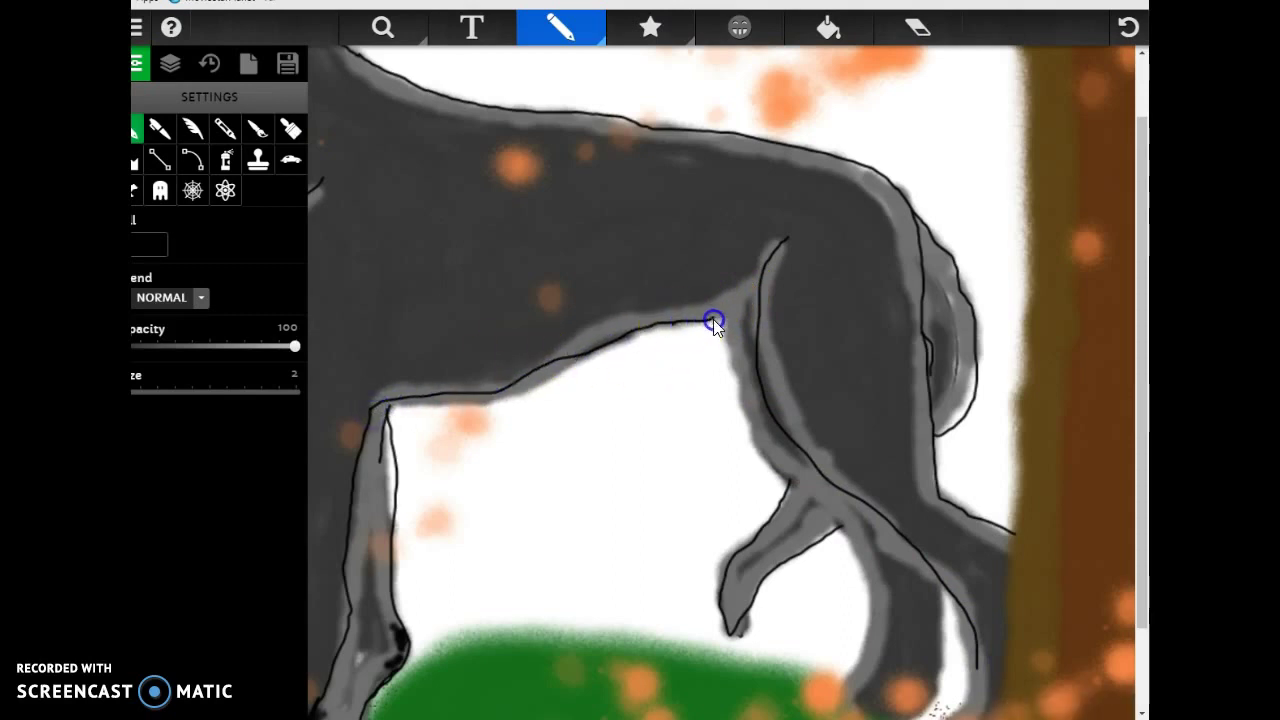
# Outline the far hind leg in black from the belly down to its paw
pyautogui.click(384, 28)
pyautogui.scroll(-3, 1040, 225)
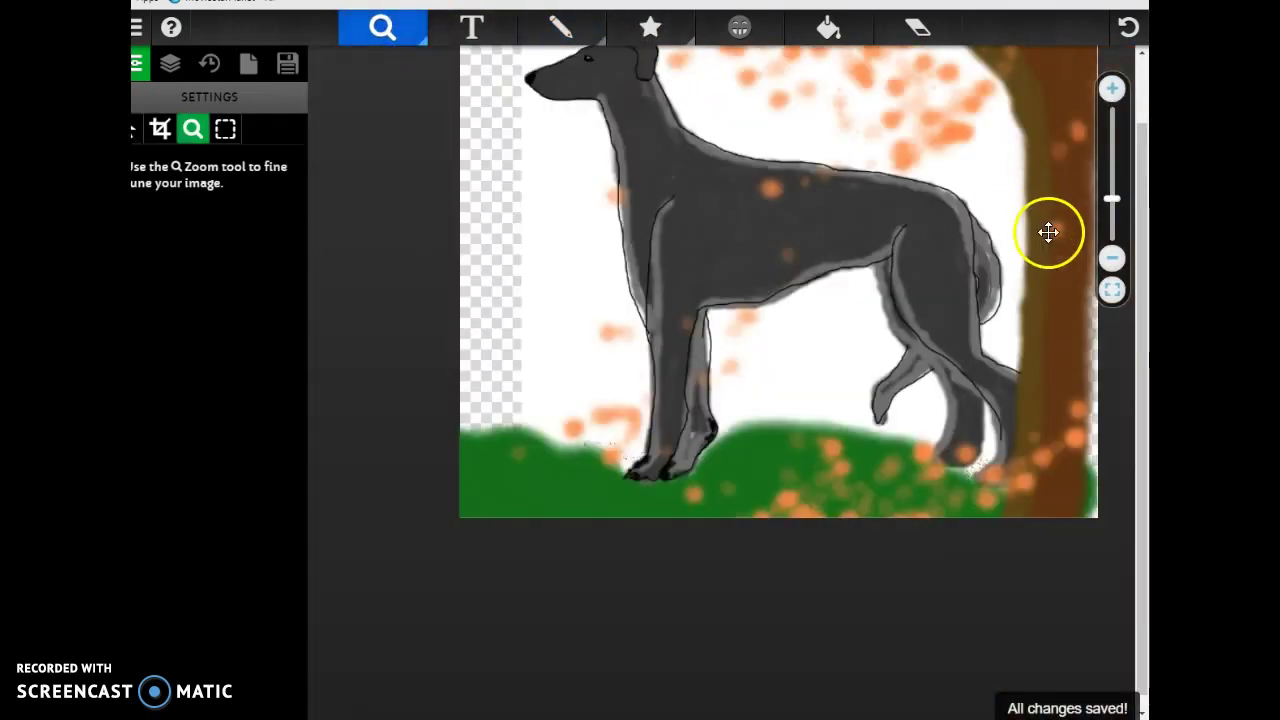
pyautogui.click(556, 27)
pyautogui.click(876, 266)
pyautogui.moveTo(884, 299); pyautogui.dragTo(907, 348)
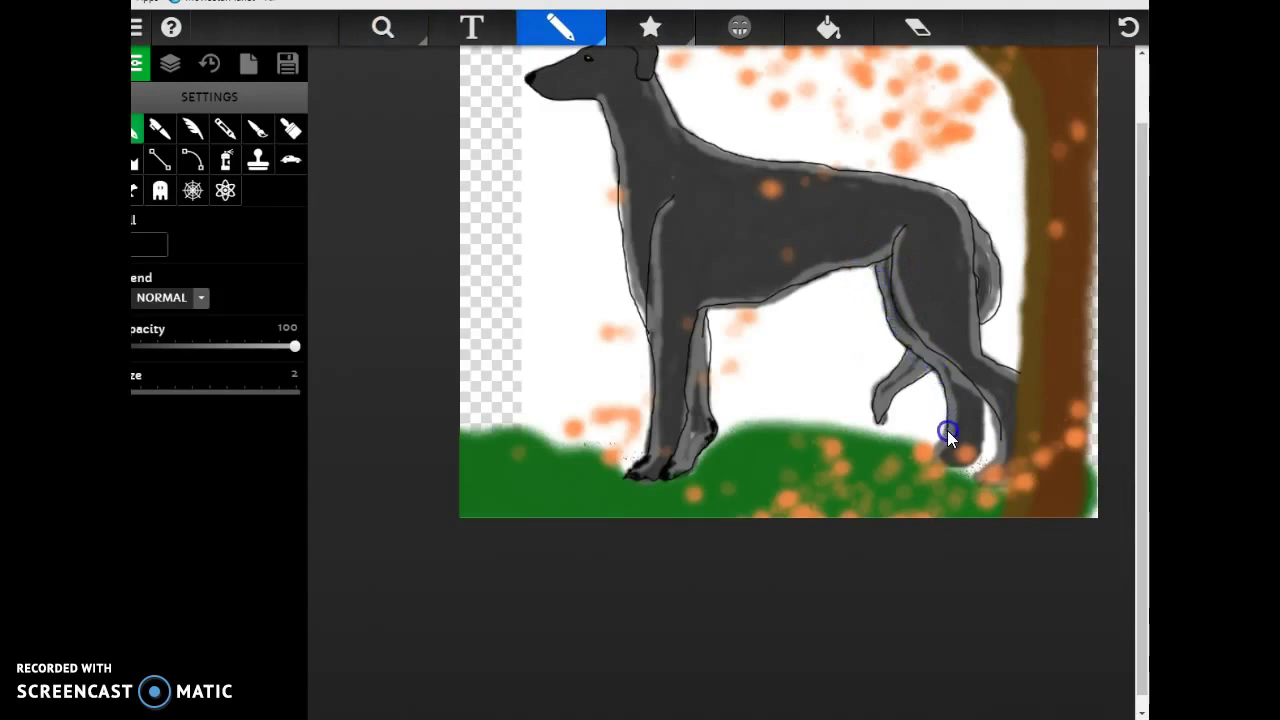
pyautogui.moveTo(948, 466)
pyautogui.mouseDown()
pyautogui.moveTo(987, 444)
pyautogui.moveTo(982, 410)
pyautogui.moveTo(985, 462)
pyautogui.mouseUp()
# Draw a black outline along the tree's edge facing the dog, from the upper branch to the base of the trunk
pyautogui.moveTo(966, 40)
pyautogui.mouseDown()
pyautogui.moveTo(1011, 97)
pyautogui.moveTo(1030, 152)
pyautogui.mouseUp()
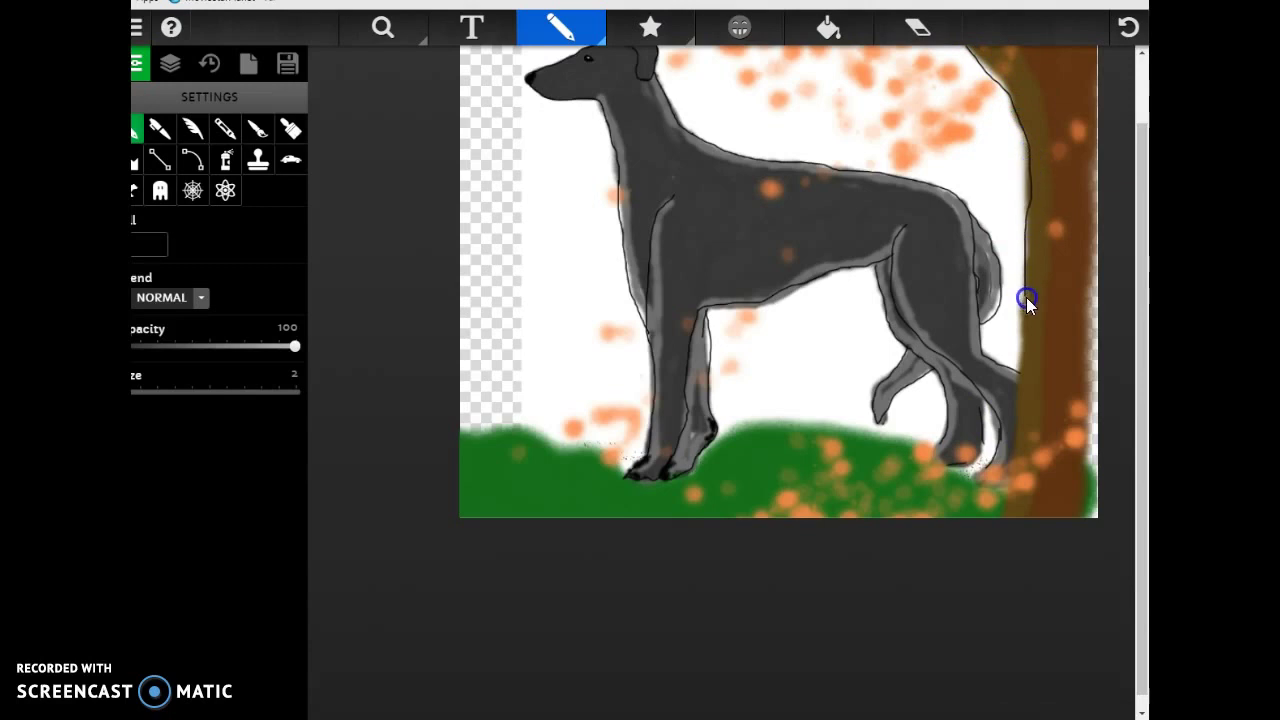
pyautogui.moveTo(1017, 469); pyautogui.dragTo(1007, 514)
pyautogui.scroll(1, 958, 312)
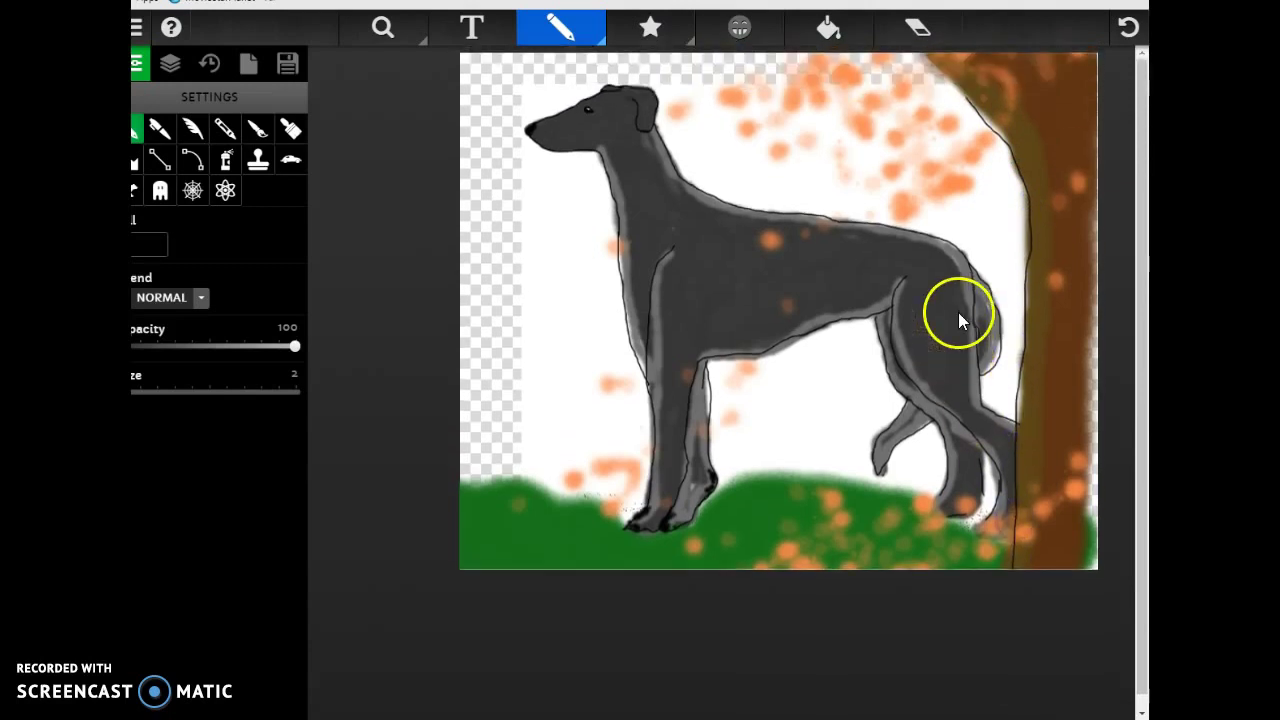